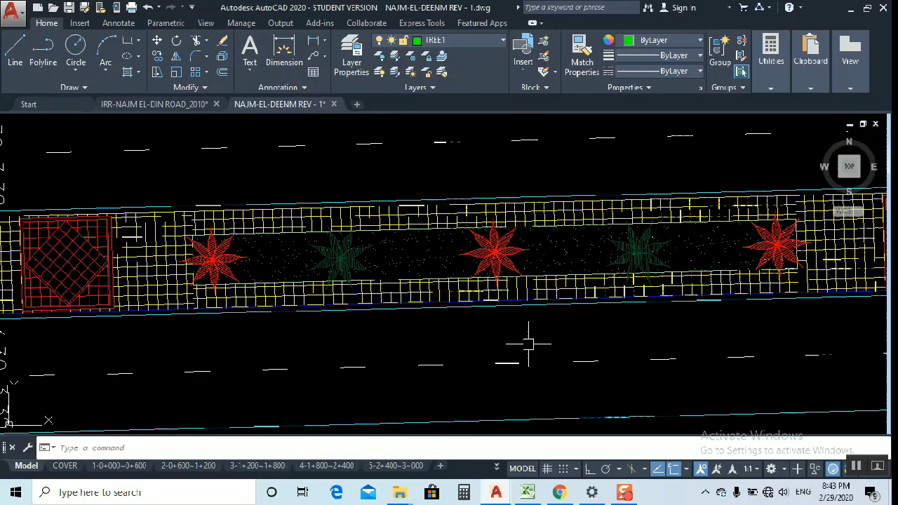
{"action": "scroll", "coordinate": [525, 344], "scroll_direction": "down", "scroll_amount": 2}
{"action": "scroll", "coordinate": [463, 338], "scroll_direction": "down", "scroll_amount": 2}
Zoom in on the road strip and select the left red FICUS ALTISSIMA star tree
{"action": "scroll", "coordinate": [460, 342], "scroll_direction": "up", "scroll_amount": 5}
{"action": "scroll", "coordinate": [456, 355], "scroll_direction": "up", "scroll_amount": 1}
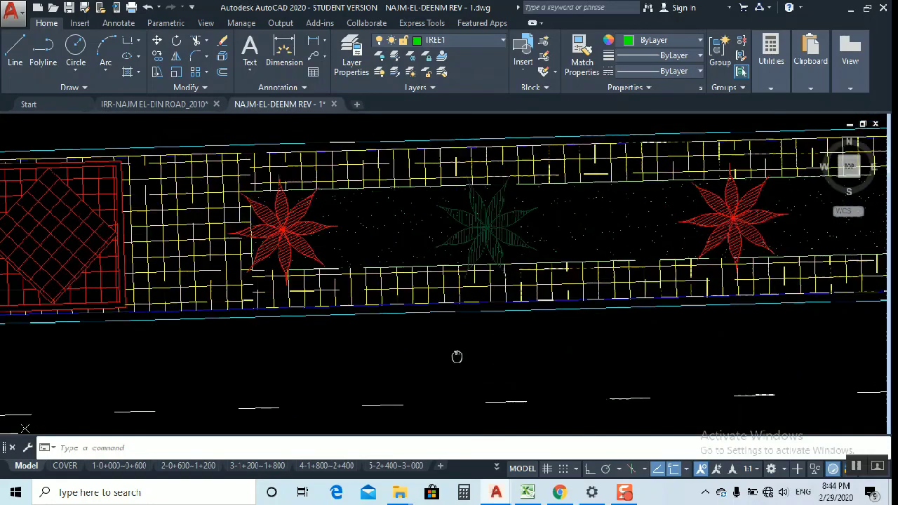
{"action": "scroll", "coordinate": [393, 365], "scroll_direction": "up", "scroll_amount": 1}
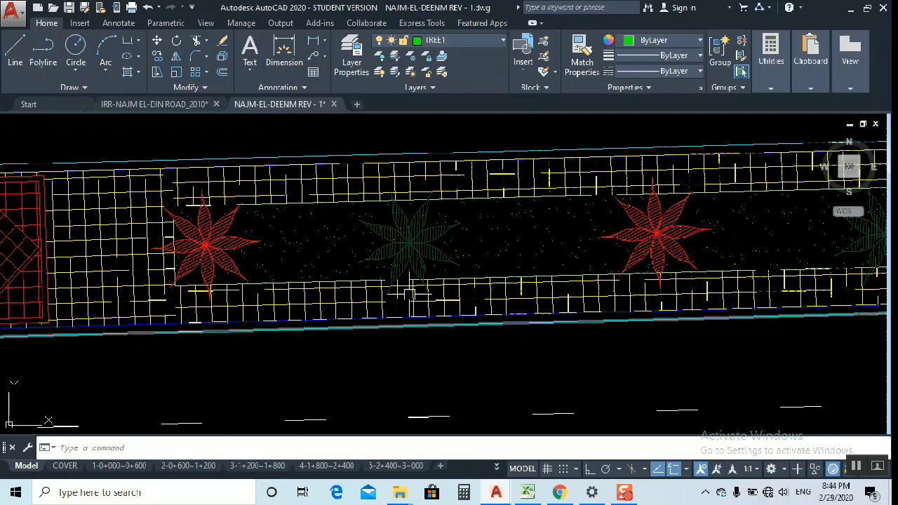
{"action": "left_click", "coordinate": [208, 262]}
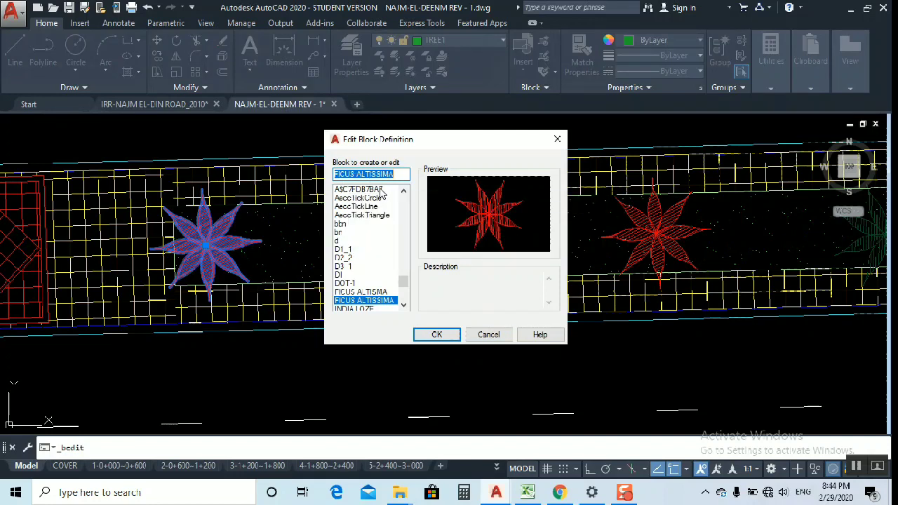
{"action": "left_click", "coordinate": [558, 141]}
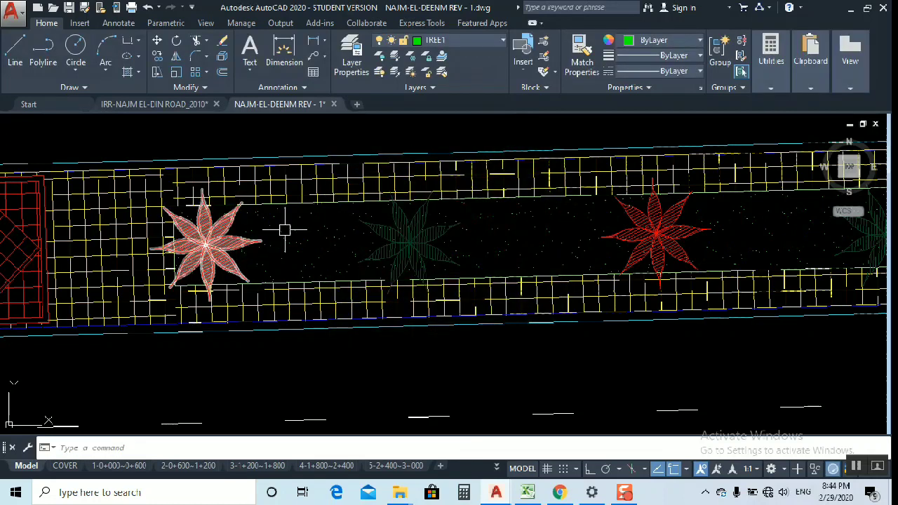
{"action": "scroll", "coordinate": [413, 246], "scroll_direction": "up", "scroll_amount": 2}
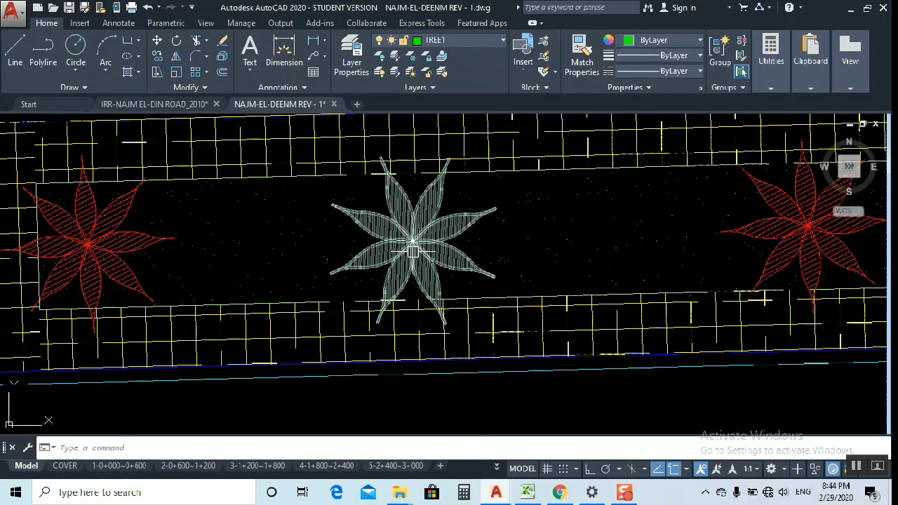
{"action": "double_click", "coordinate": [412, 249]}
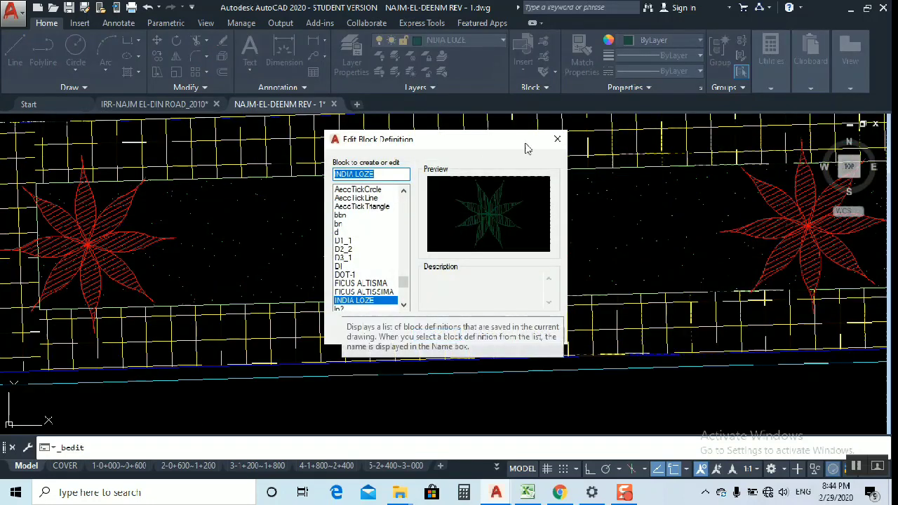
{"action": "left_click", "coordinate": [557, 139]}
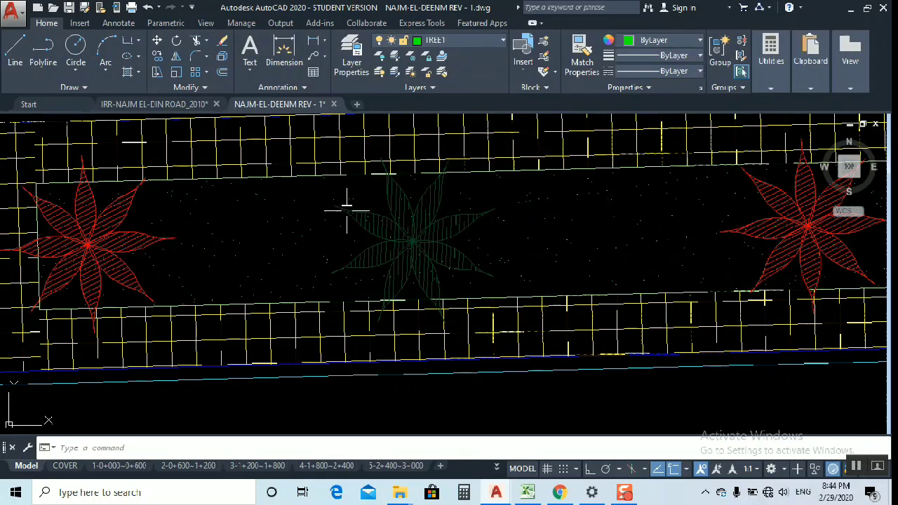
{"action": "scroll", "coordinate": [348, 210], "scroll_direction": "down", "scroll_amount": 2}
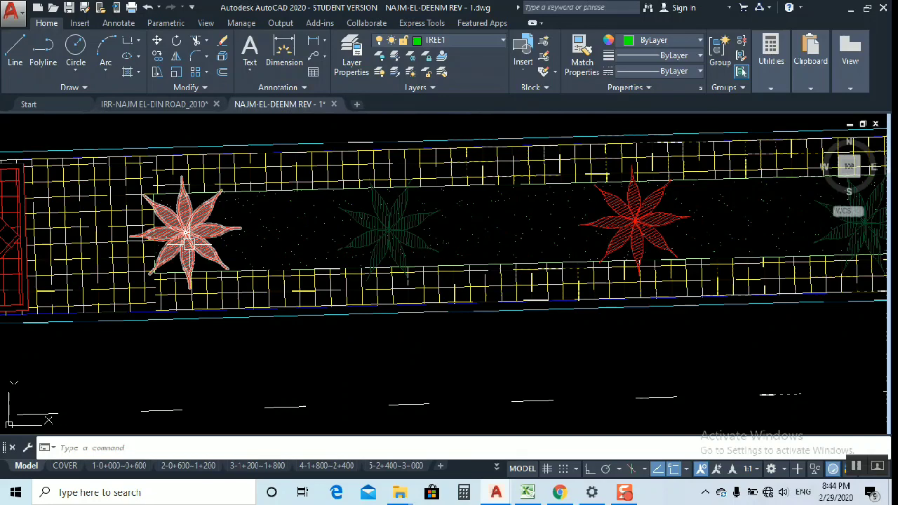
{"action": "left_click", "coordinate": [188, 242]}
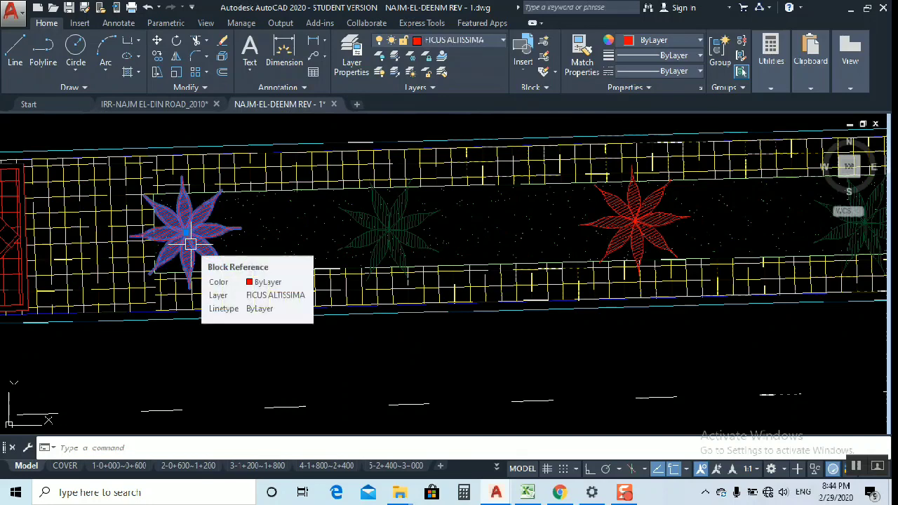
Use Select Similar to select every red FICUS ALTISSIMA star tree and copy them
{"action": "right_click", "coordinate": [190, 249]}
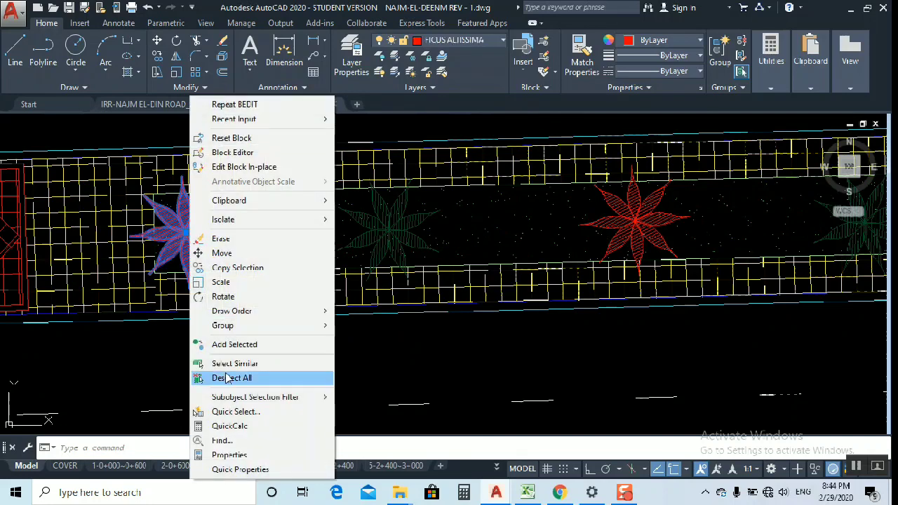
{"action": "left_click", "coordinate": [238, 363]}
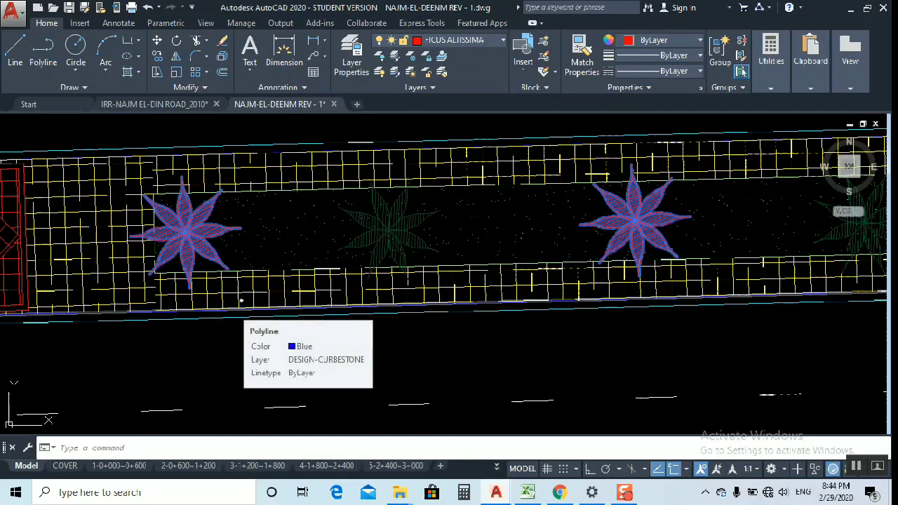
{"action": "key", "text": "Escape"}
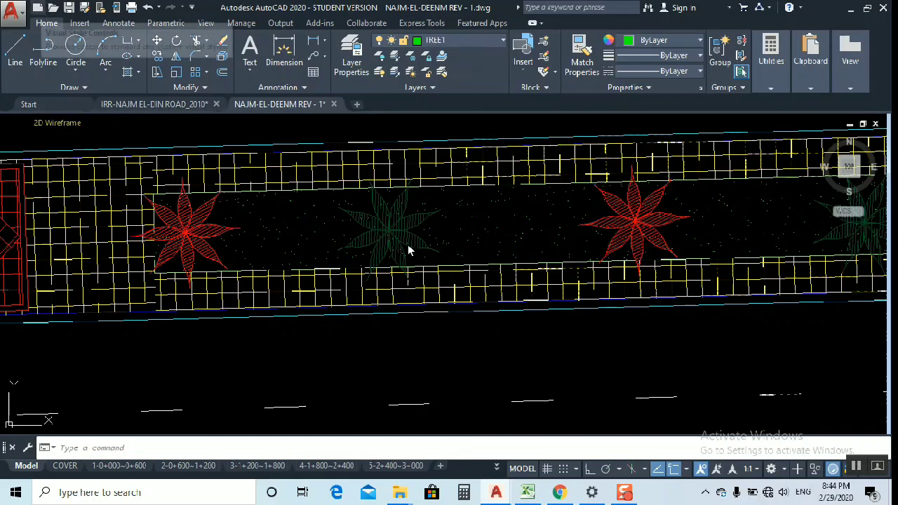
Start a new drawing from acad.dwt and reset its UCS to World
{"action": "key", "text": "ctrl+n"}
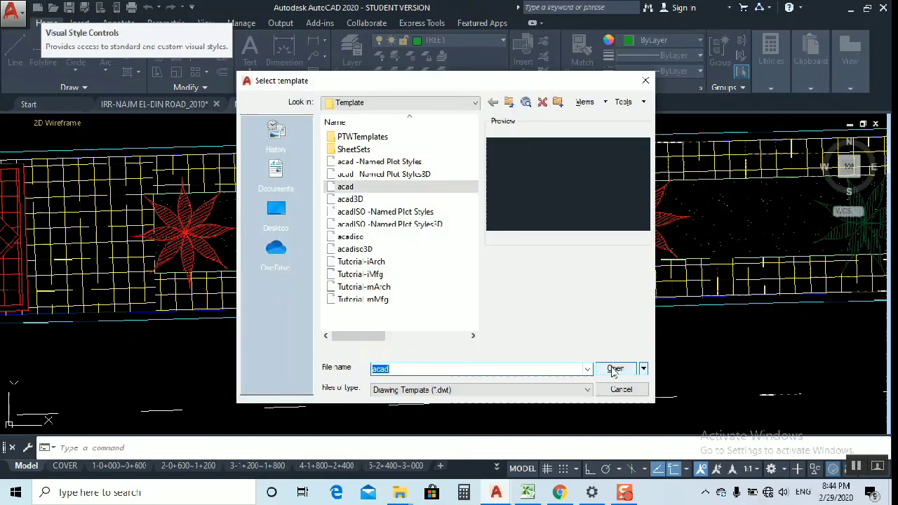
{"action": "left_click", "coordinate": [614, 370]}
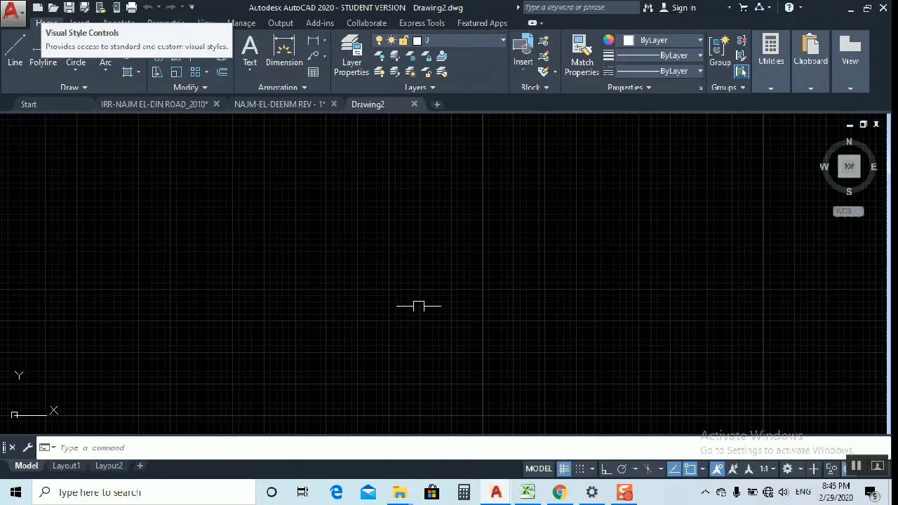
{"action": "type", "text": "l"}
{"action": "key", "text": "Return"}
{"action": "type", "text": "w"}
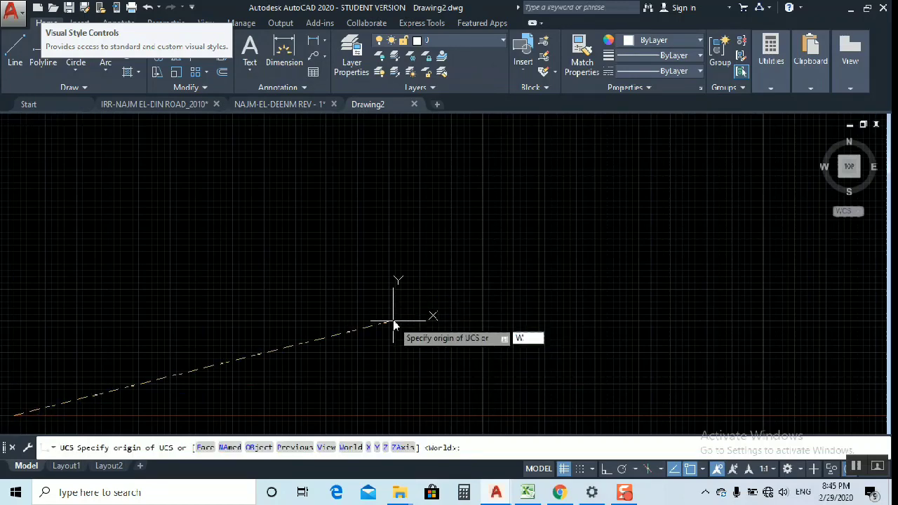
{"action": "key", "text": "Return"}
{"action": "mouse_move", "coordinate": [811, 56]}
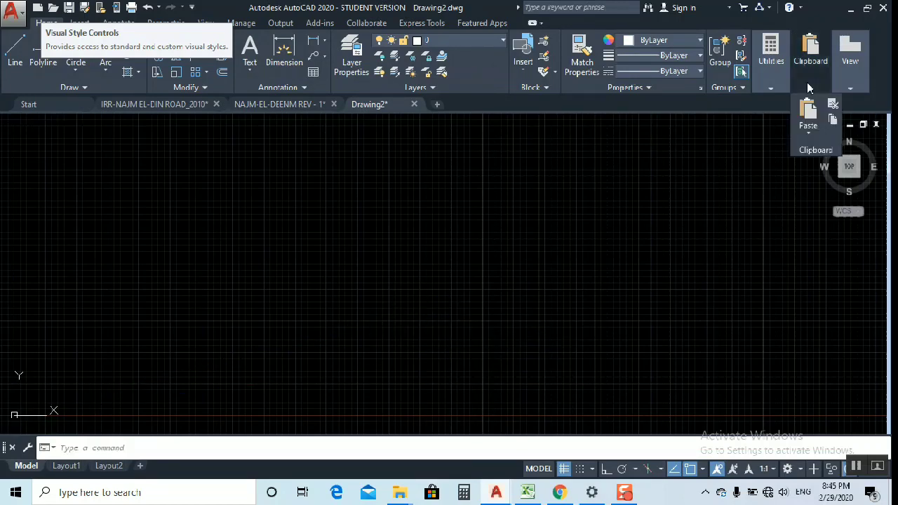
Paste the copied Ficus trees to original coordinates and zoom to extents
{"action": "left_click", "coordinate": [810, 137]}
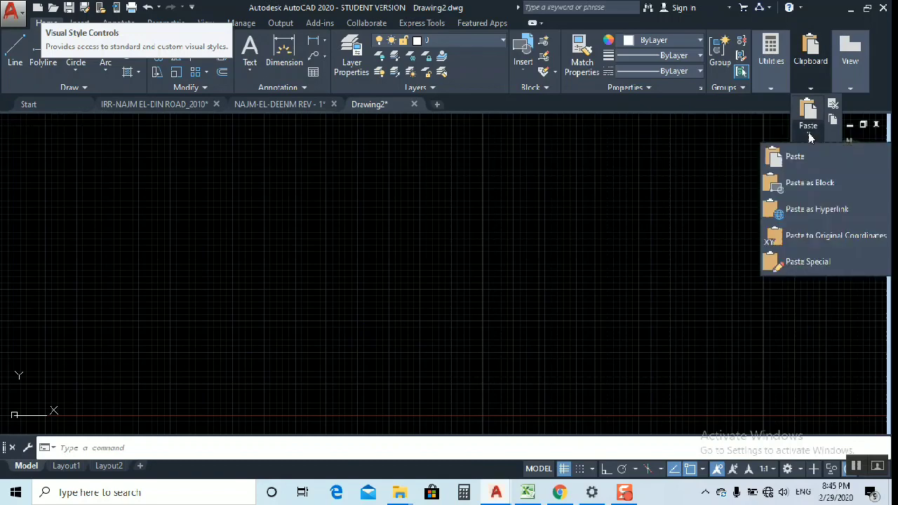
{"action": "left_click", "coordinate": [802, 236]}
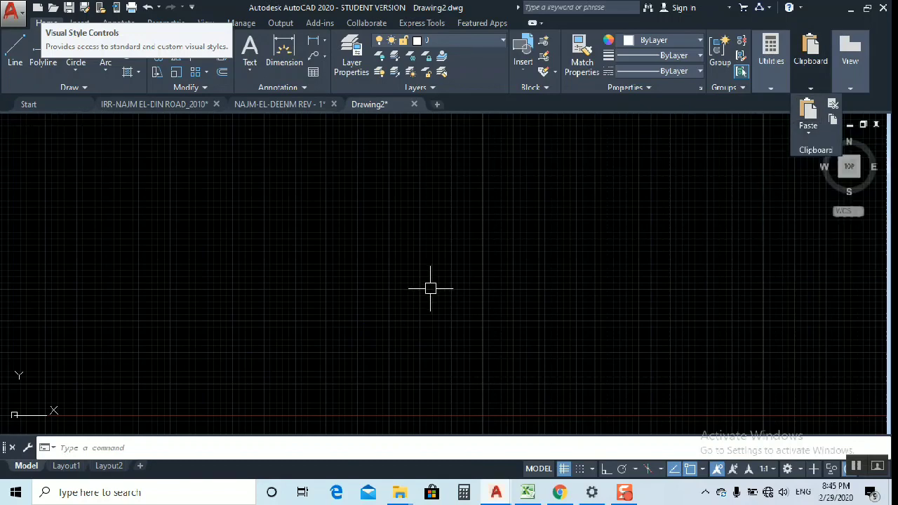
{"action": "type", "text": "U"}
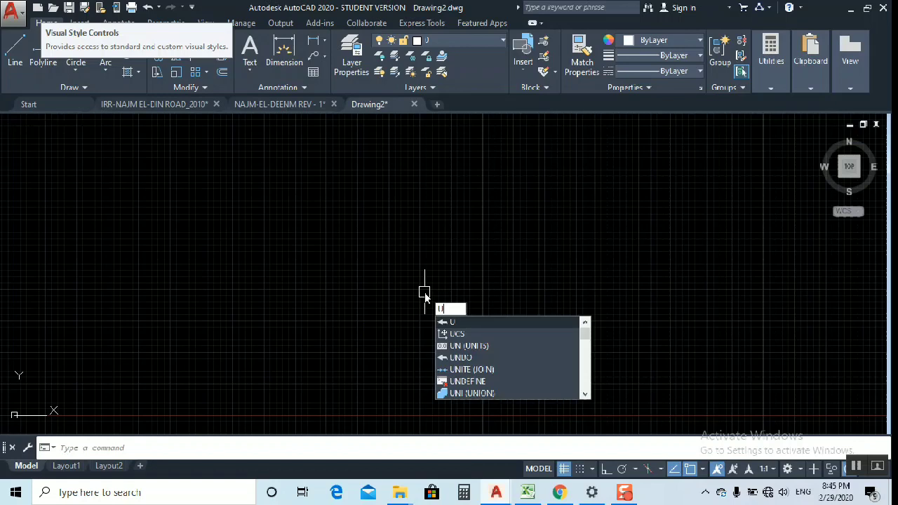
{"action": "key", "text": "Return"}
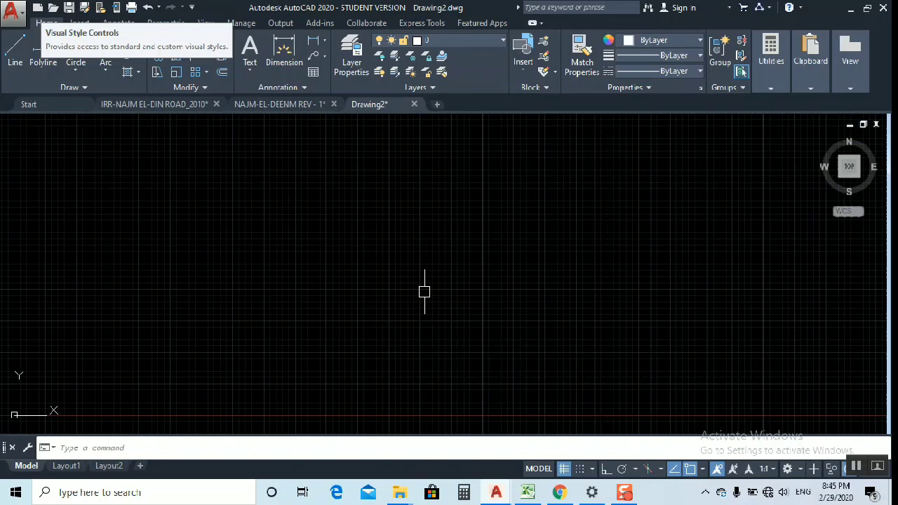
{"action": "type", "text": "z"}
{"action": "key", "text": "Return"}
{"action": "type", "text": "e"}
{"action": "key", "text": "Return"}
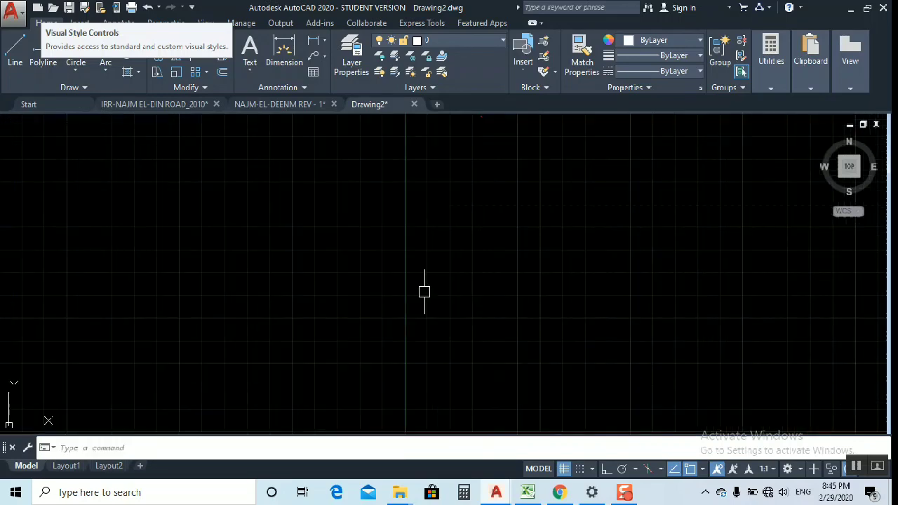
{"action": "scroll", "coordinate": [421, 190], "scroll_direction": "down", "scroll_amount": 1}
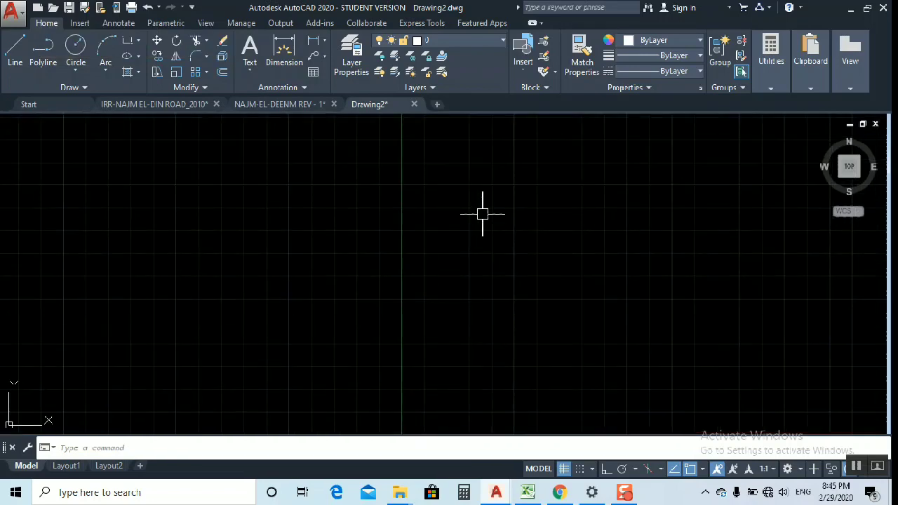
{"action": "scroll", "coordinate": [481, 212], "scroll_direction": "down", "scroll_amount": 1}
{"action": "scroll", "coordinate": [477, 210], "scroll_direction": "up", "scroll_amount": 1}
{"action": "scroll", "coordinate": [482, 228], "scroll_direction": "up", "scroll_amount": 1}
{"action": "scroll", "coordinate": [481, 225], "scroll_direction": "up", "scroll_amount": 1}
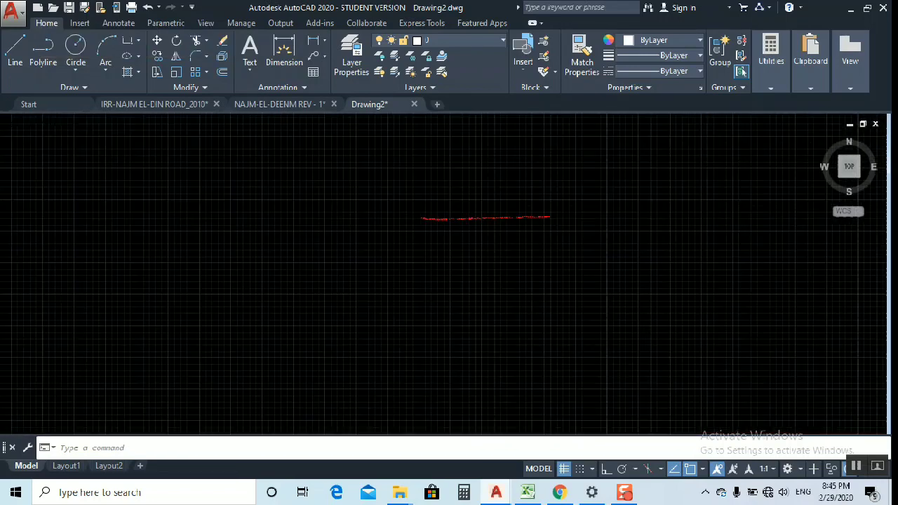
{"action": "scroll", "coordinate": [449, 221], "scroll_direction": "up", "scroll_amount": 1}
{"action": "scroll", "coordinate": [273, 202], "scroll_direction": "up", "scroll_amount": 2}
{"action": "scroll", "coordinate": [295, 253], "scroll_direction": "up", "scroll_amount": 2}
{"action": "scroll", "coordinate": [315, 301], "scroll_direction": "up", "scroll_amount": 2}
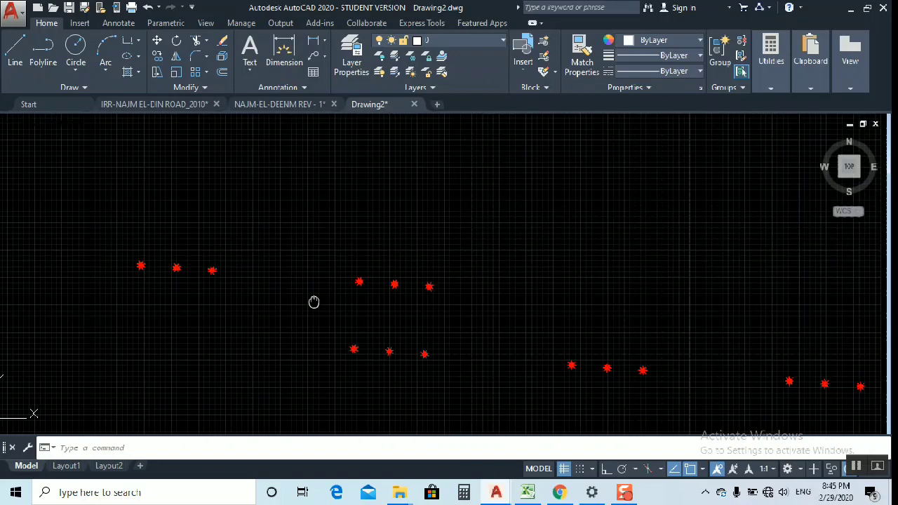
{"action": "left_click", "coordinate": [496, 42]}
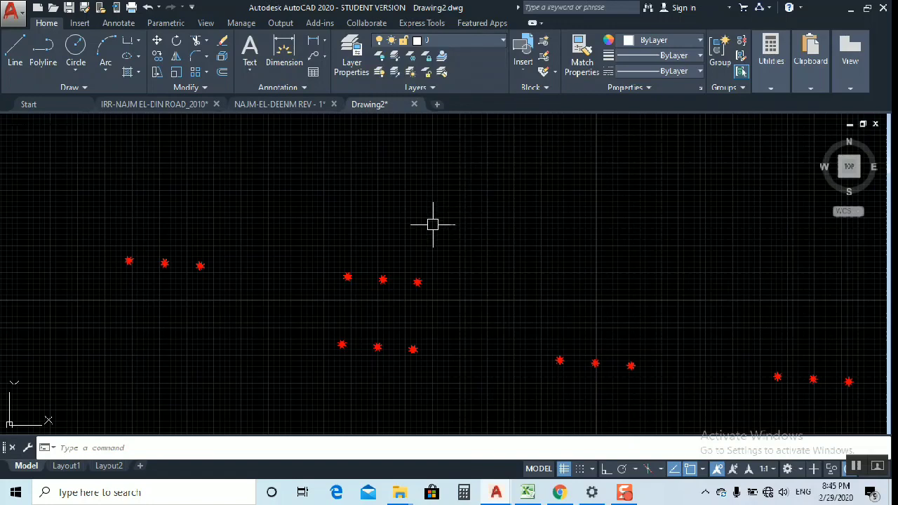
{"action": "scroll", "coordinate": [301, 196], "scroll_direction": "down", "scroll_amount": 5}
{"action": "scroll", "coordinate": [470, 219], "scroll_direction": "up", "scroll_amount": 1}
{"action": "scroll", "coordinate": [467, 217], "scroll_direction": "up", "scroll_amount": 1}
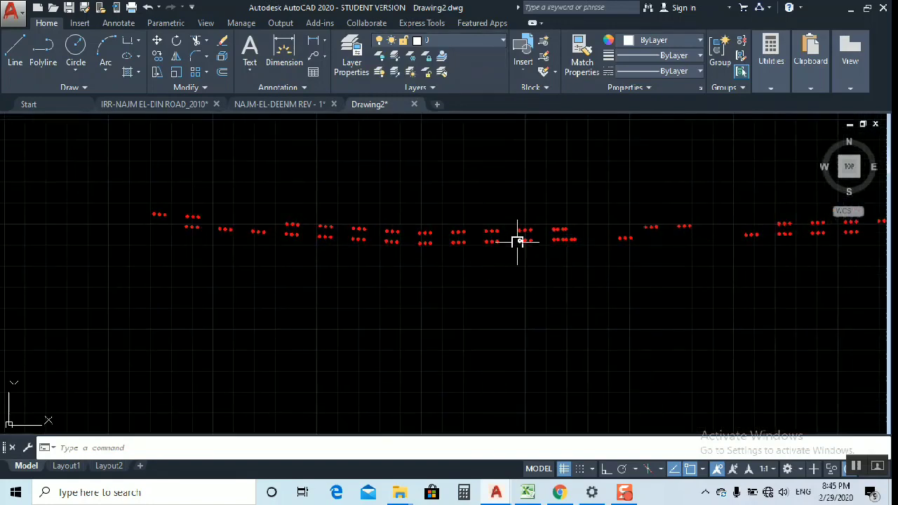
{"action": "scroll", "coordinate": [520, 241], "scroll_direction": "up", "scroll_amount": 1}
{"action": "scroll", "coordinate": [449, 237], "scroll_direction": "up", "scroll_amount": 1}
{"action": "scroll", "coordinate": [485, 248], "scroll_direction": "up", "scroll_amount": 1}
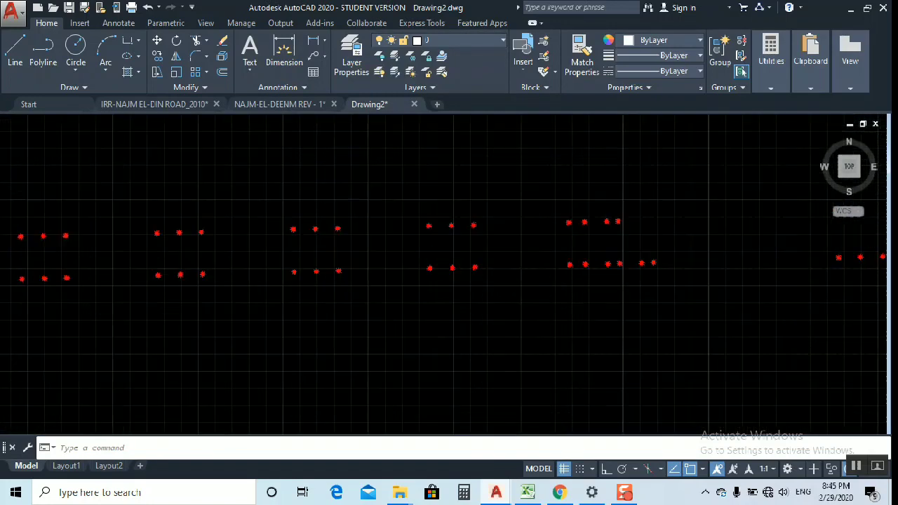
{"action": "scroll", "coordinate": [442, 255], "scroll_direction": "up", "scroll_amount": 1}
{"action": "left_click", "coordinate": [552, 276]}
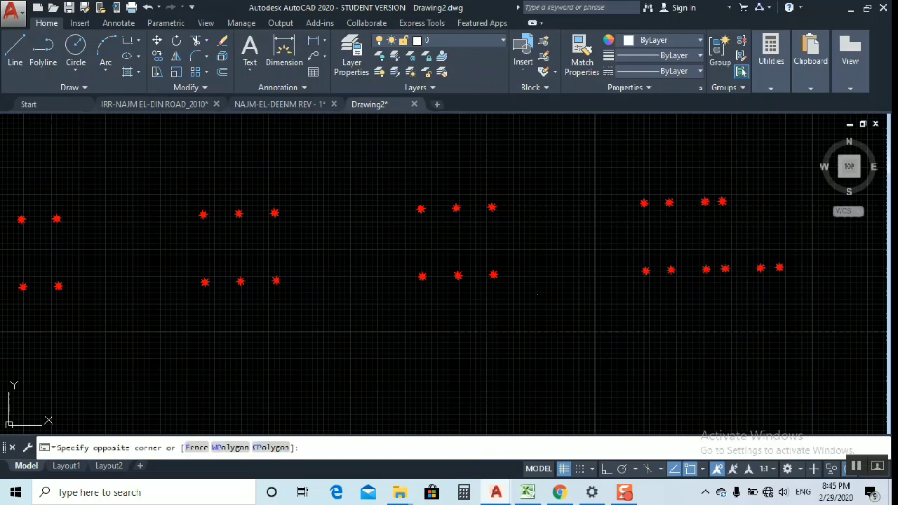
{"action": "left_click_drag", "start_coordinate": [552, 275], "coordinate": [559, 257]}
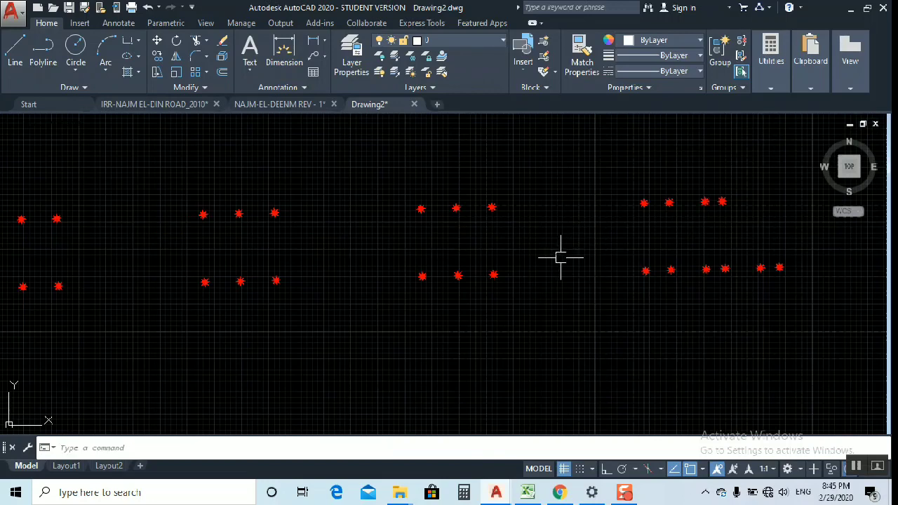
Run PU and Purge All unused items, confirming all checked items, then close Purge
{"action": "type", "text": "PU"}
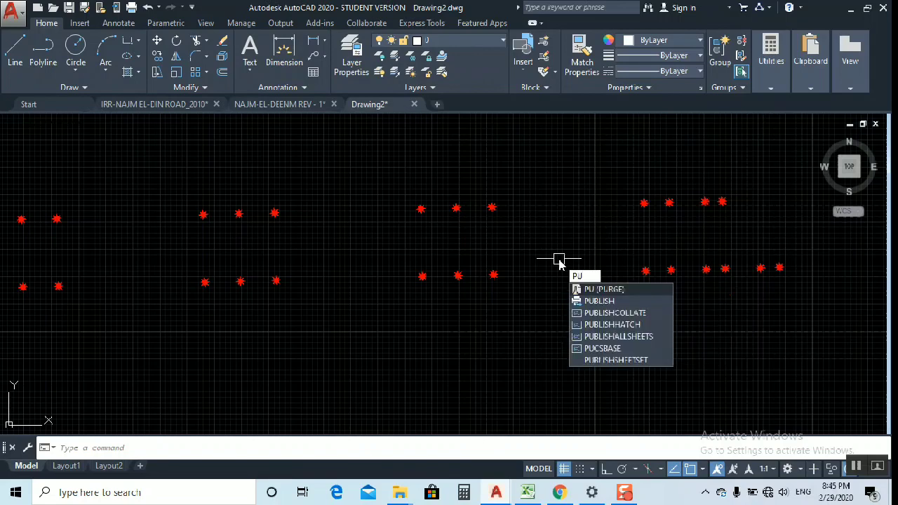
{"action": "key", "text": "Return"}
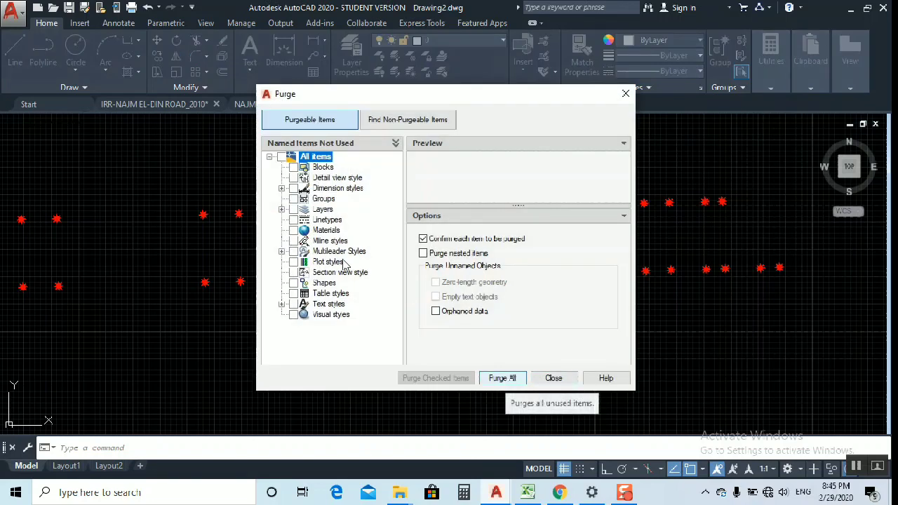
{"action": "left_click", "coordinate": [494, 380]}
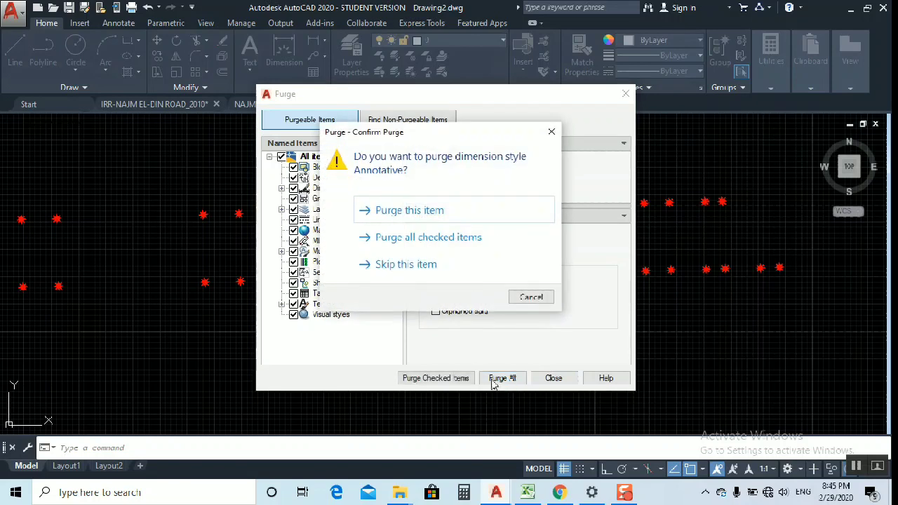
{"action": "left_click", "coordinate": [409, 239]}
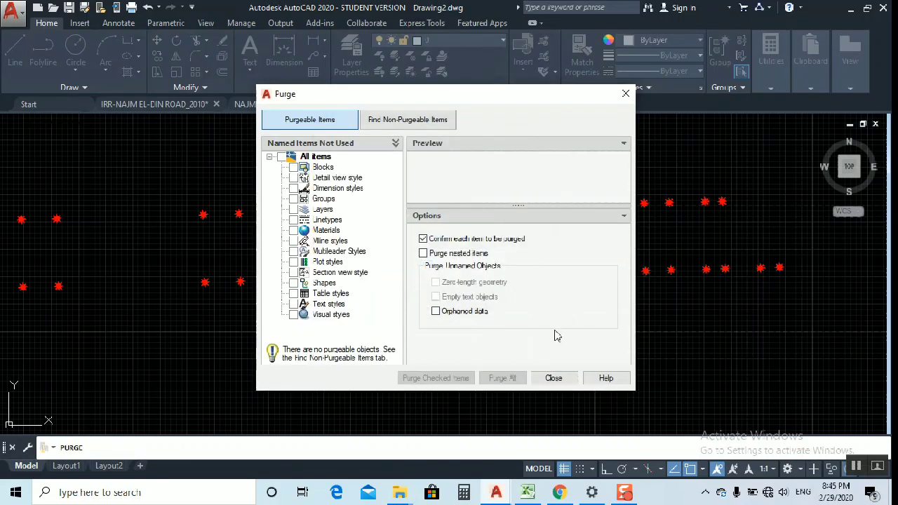
{"action": "left_click", "coordinate": [553, 379]}
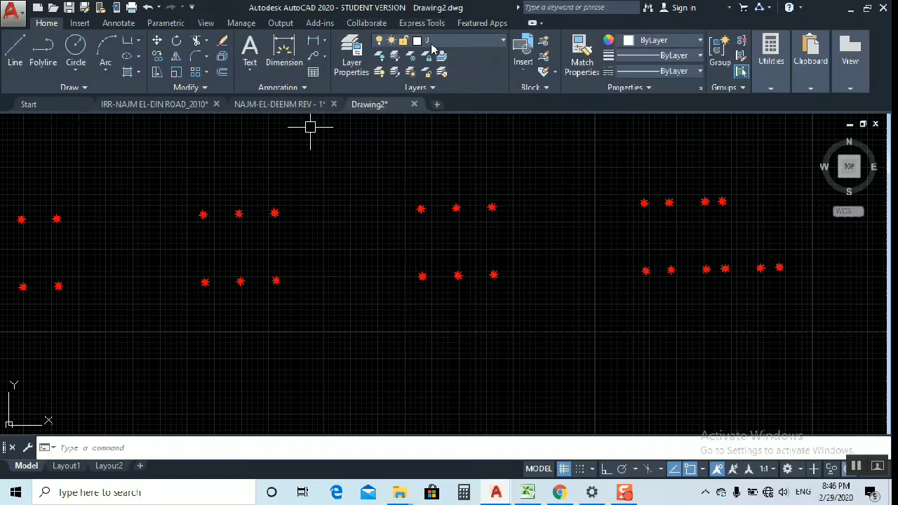
Review the drawing's layers, then inspect a red star tree's block without editing it
{"action": "left_click", "coordinate": [433, 42]}
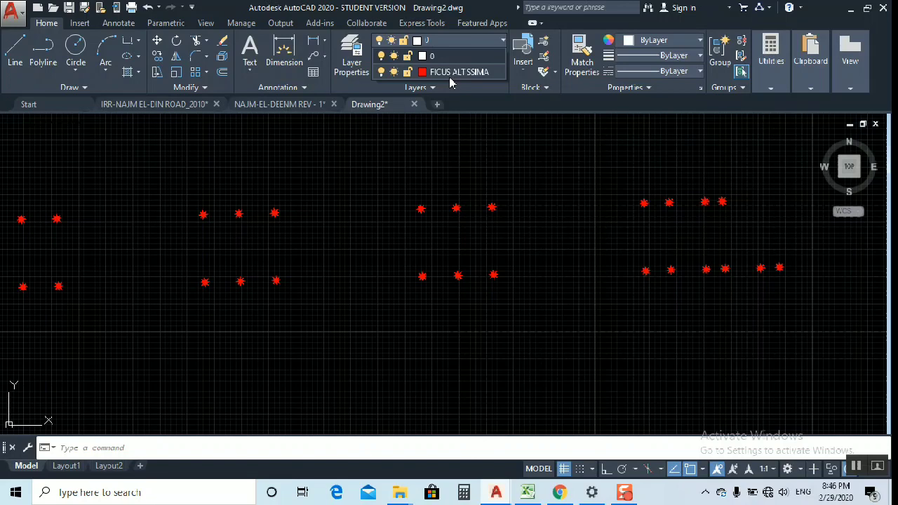
{"action": "scroll", "coordinate": [514, 182], "scroll_direction": "down", "scroll_amount": 5}
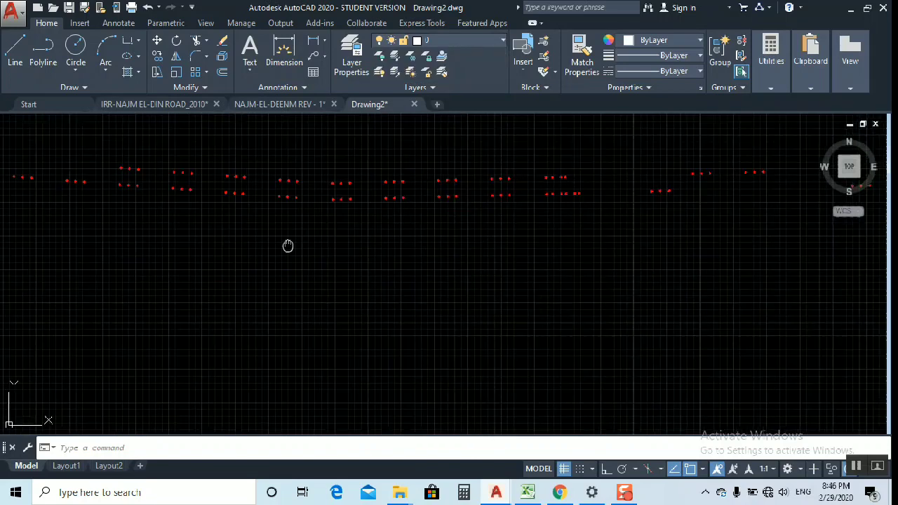
{"action": "middle_click_drag", "start_coordinate": [288, 246], "coordinate": [337, 297]}
{"action": "scroll", "coordinate": [176, 204], "scroll_direction": "up", "scroll_amount": 3}
{"action": "scroll", "coordinate": [177, 220], "scroll_direction": "up", "scroll_amount": 2}
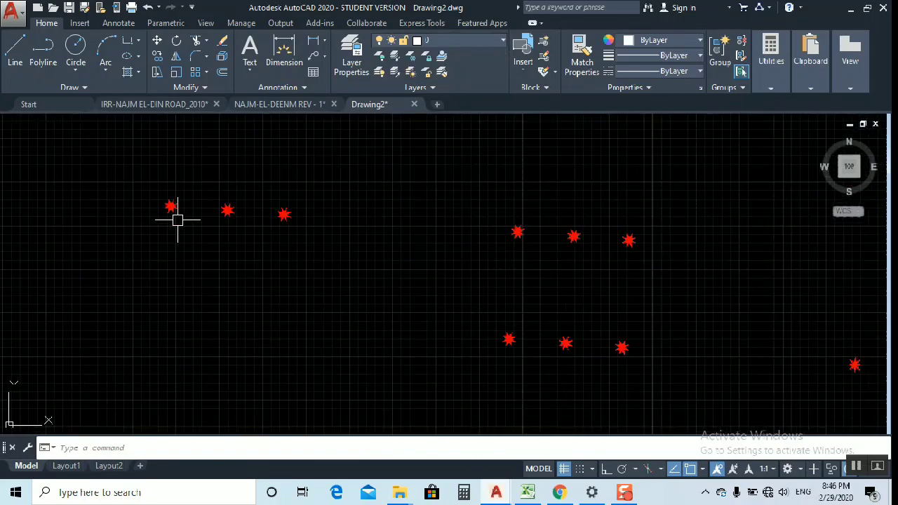
{"action": "middle_click_drag", "start_coordinate": [178, 220], "coordinate": [187, 251]}
{"action": "scroll", "coordinate": [180, 239], "scroll_direction": "up", "scroll_amount": 4}
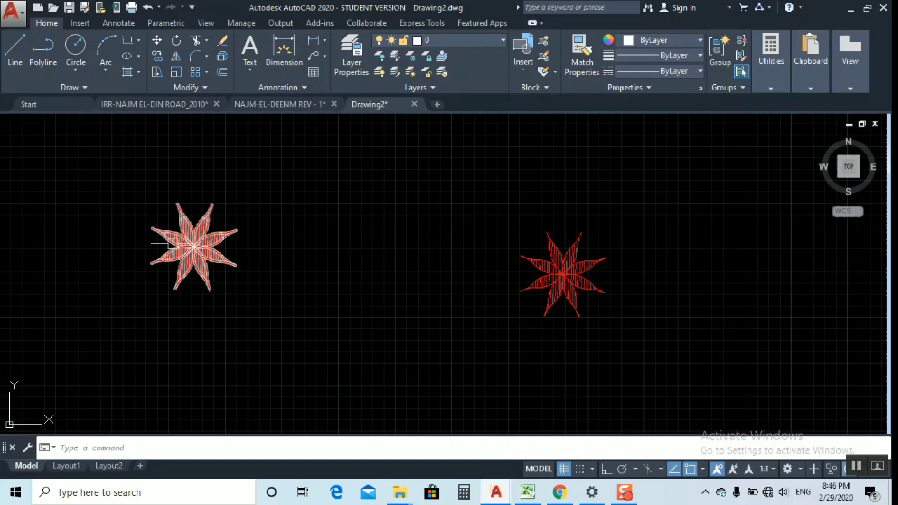
{"action": "double_click", "coordinate": [210, 260]}
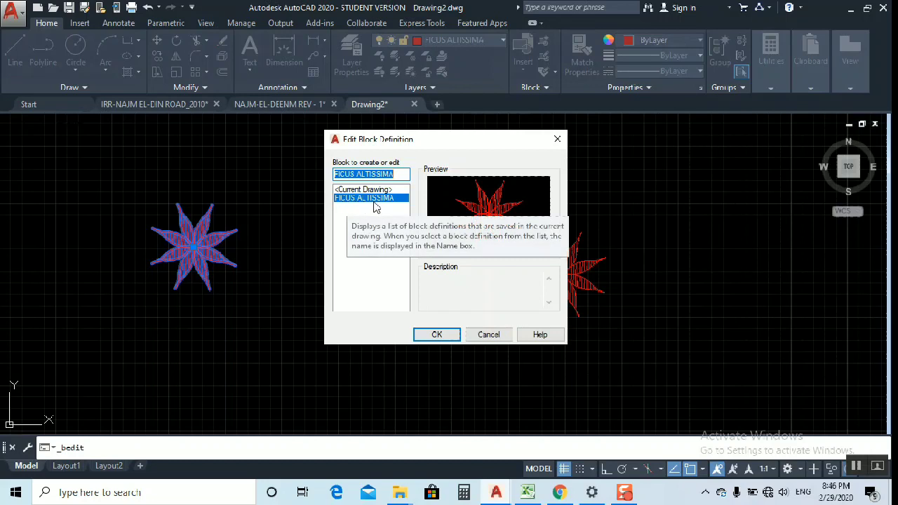
{"action": "key", "text": "Escape"}
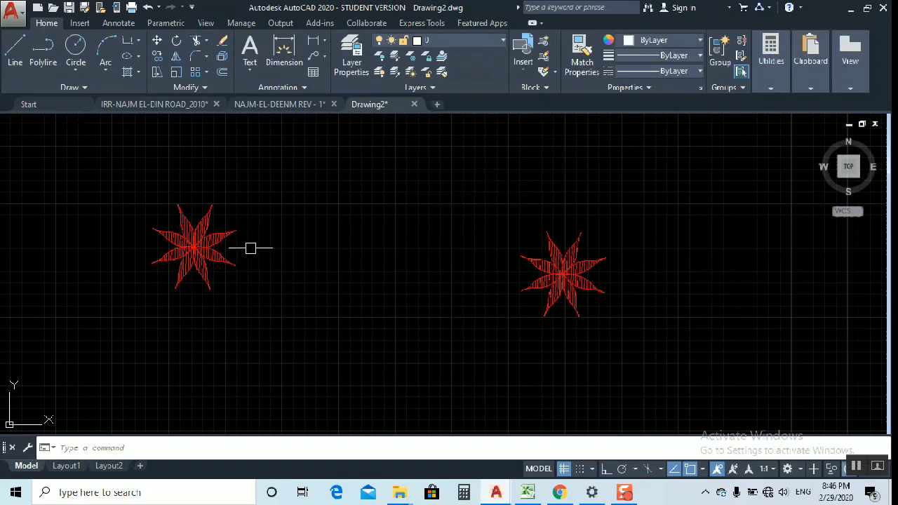
Use RENAME to rename the FICUS ALTISSIMA block to INDIA LOZE
{"action": "type", "text": "RE"}
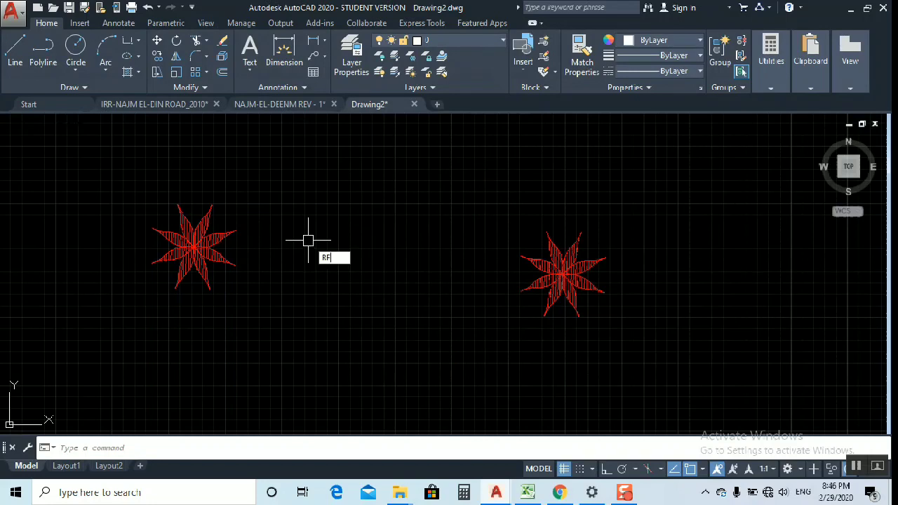
{"action": "type", "text": "n"}
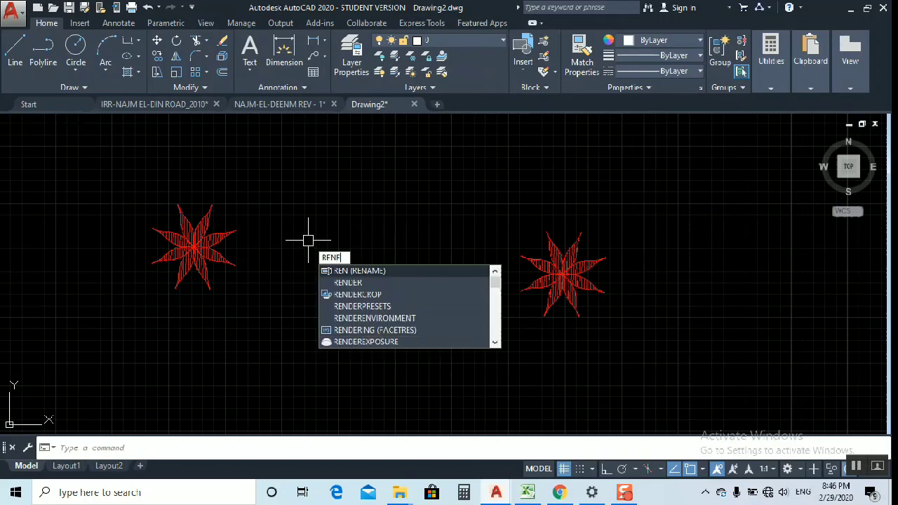
{"action": "type", "text": "e"}
{"action": "key", "text": "Return"}
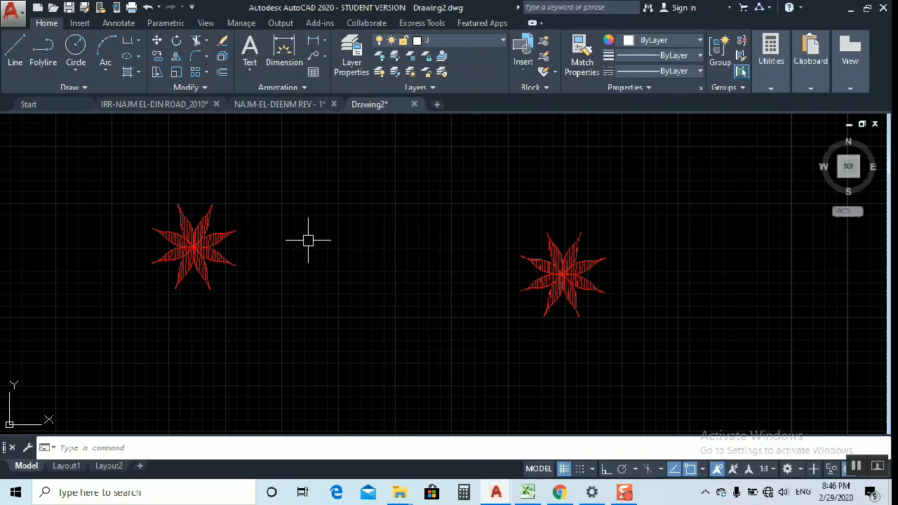
{"action": "type", "text": "RENAME"}
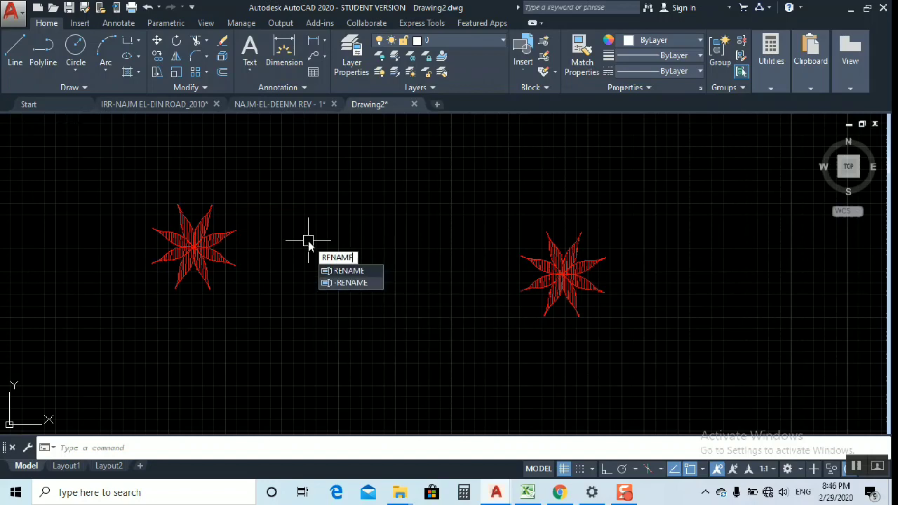
{"action": "key", "text": "Return"}
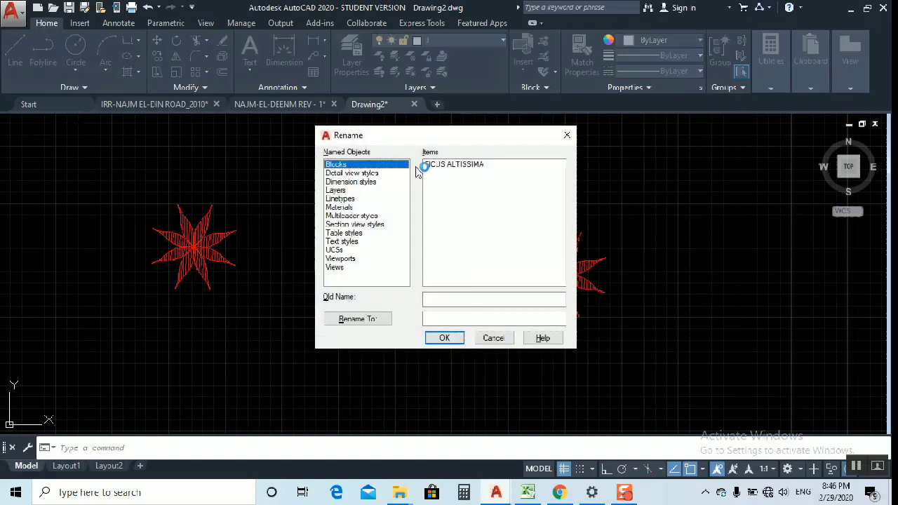
{"action": "left_click", "coordinate": [453, 166]}
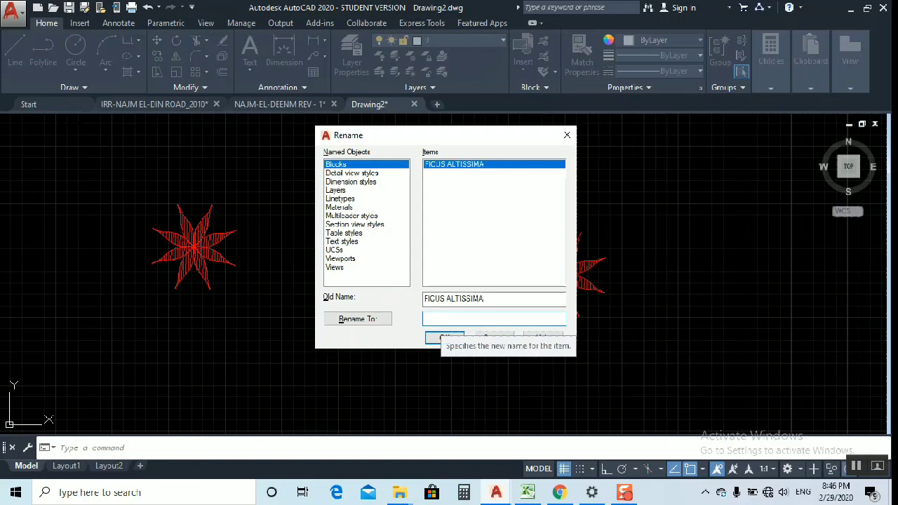
{"action": "type", "text": "INDIA LOZE"}
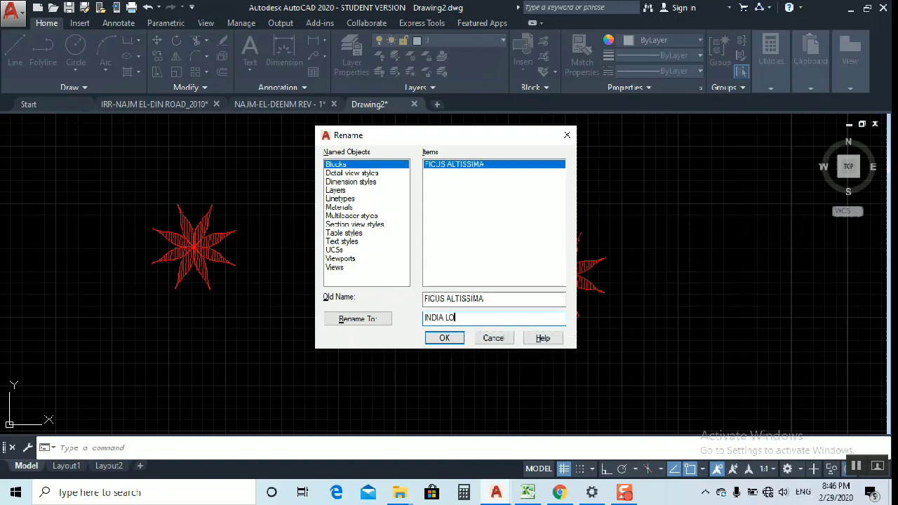
{"action": "left_click", "coordinate": [441, 339]}
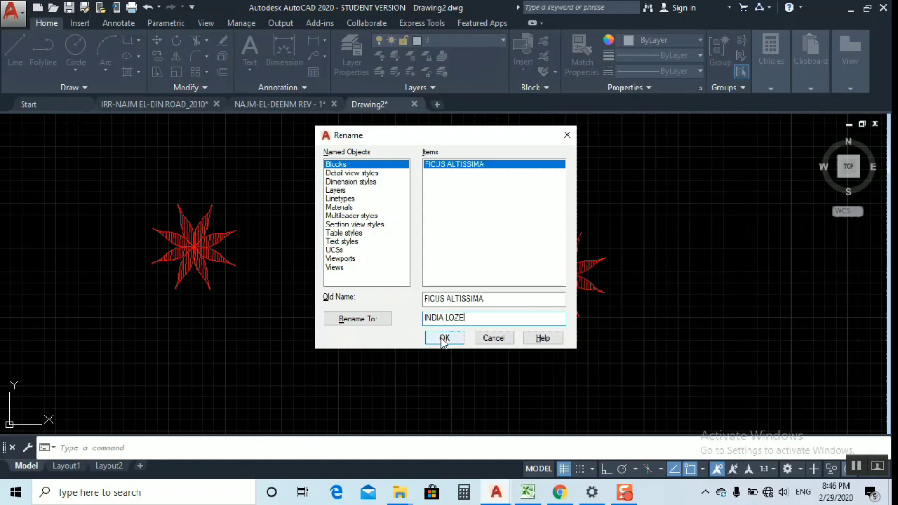
Locate a tree symbol and dismiss its INDIA LOZE block editing prompt without changes
{"action": "scroll", "coordinate": [355, 245], "scroll_direction": "down", "scroll_amount": 4}
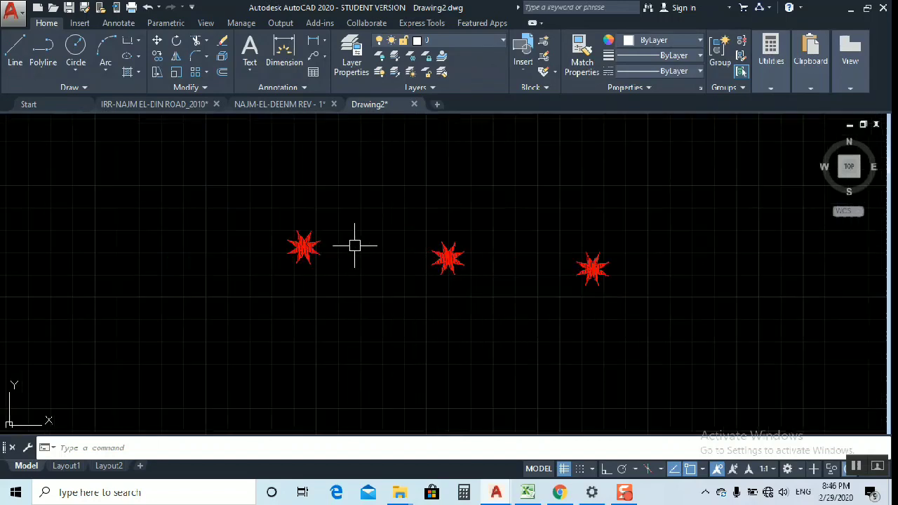
{"action": "scroll", "coordinate": [355, 245], "scroll_direction": "down", "scroll_amount": 2}
{"action": "middle_click_drag", "start_coordinate": [568, 307], "coordinate": [373, 278]}
{"action": "scroll", "coordinate": [313, 281], "scroll_direction": "up", "scroll_amount": 2}
{"action": "scroll", "coordinate": [326, 254], "scroll_direction": "up", "scroll_amount": 5}
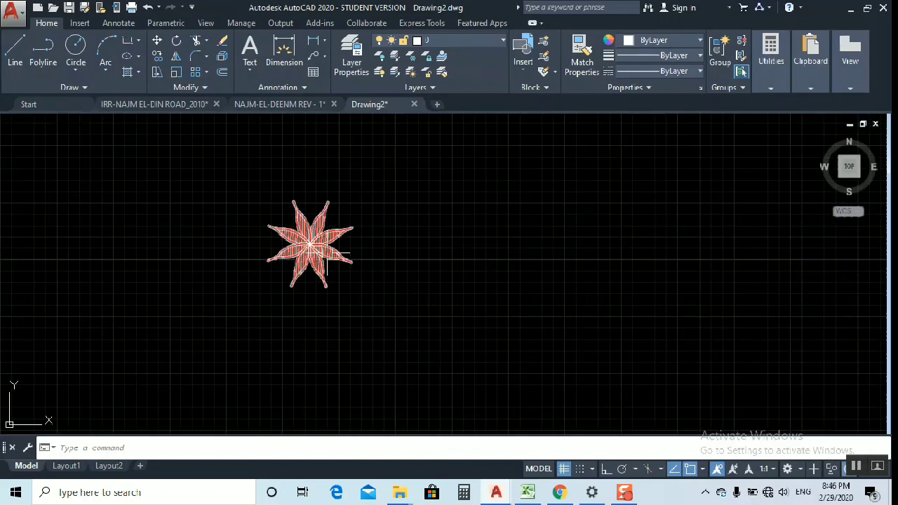
{"action": "double_click", "coordinate": [308, 257]}
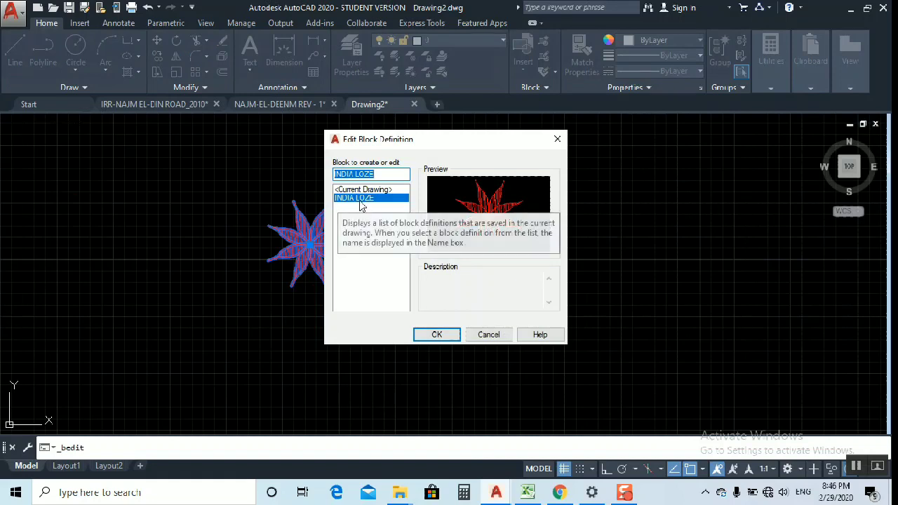
{"action": "key", "text": "Escape"}
Check the Purge dialog's Blocks entry and close it without purging anything
{"action": "scroll", "coordinate": [501, 194], "scroll_direction": "down", "scroll_amount": 2}
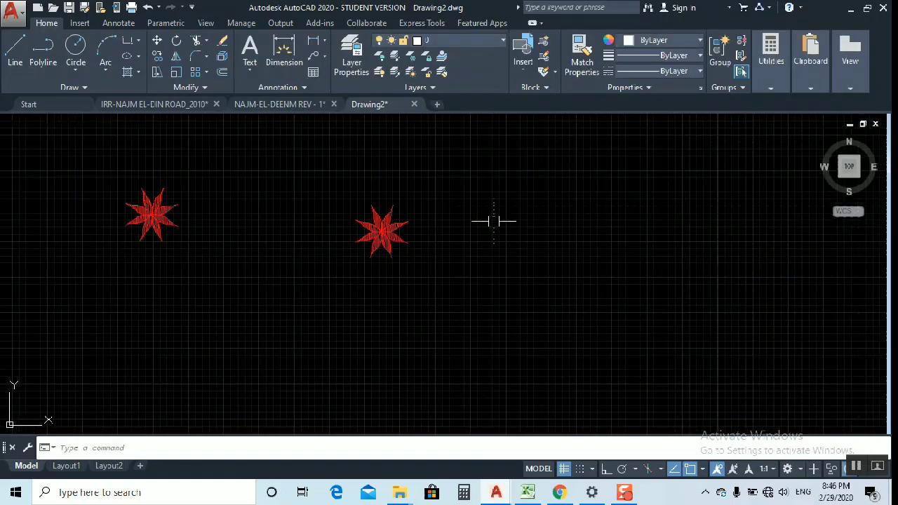
{"action": "type", "text": "PU"}
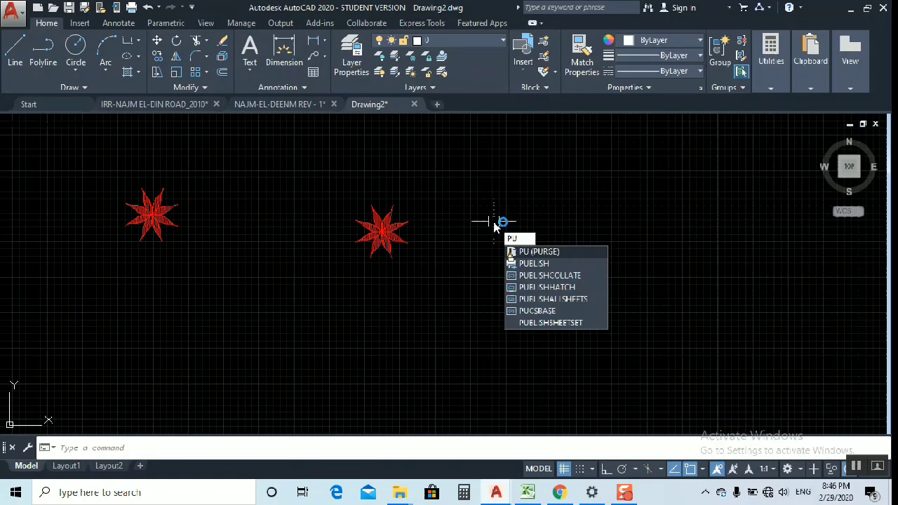
{"action": "key", "text": "Return"}
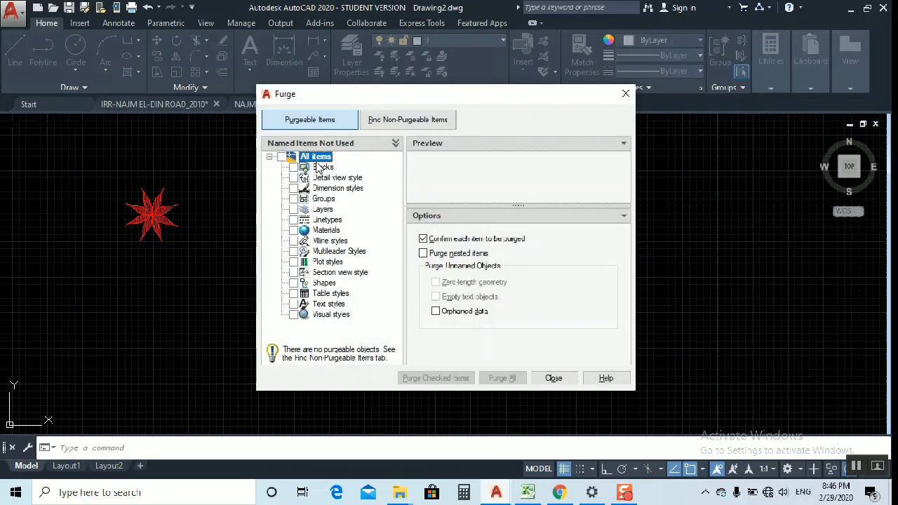
{"action": "left_click", "coordinate": [317, 167]}
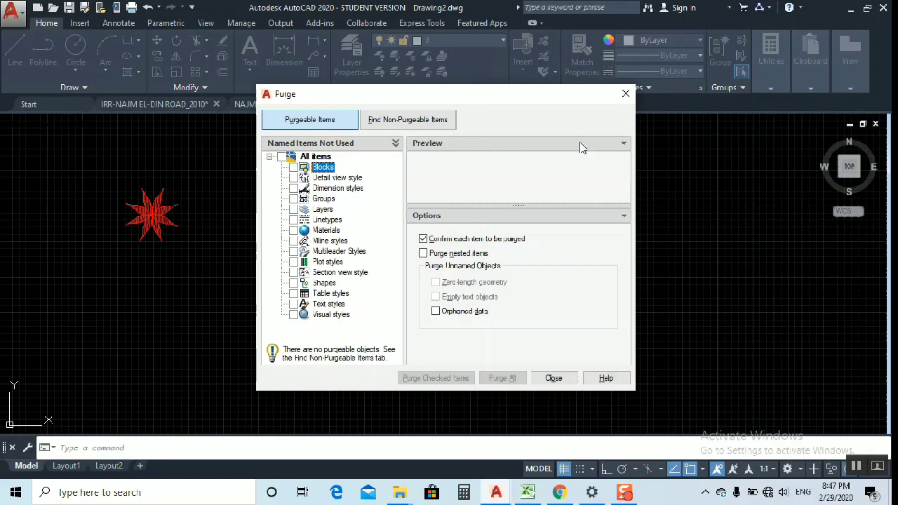
{"action": "left_click", "coordinate": [625, 92]}
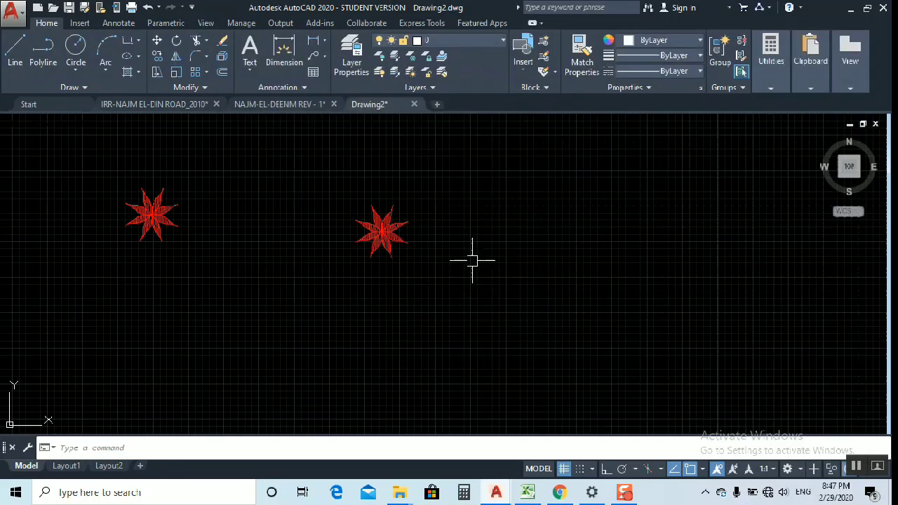
{"action": "scroll", "coordinate": [472, 257], "scroll_direction": "down", "scroll_amount": 3}
{"action": "middle_click_drag", "start_coordinate": [545, 322], "coordinate": [351, 311]}
{"action": "scroll", "coordinate": [308, 254], "scroll_direction": "down", "scroll_amount": 4}
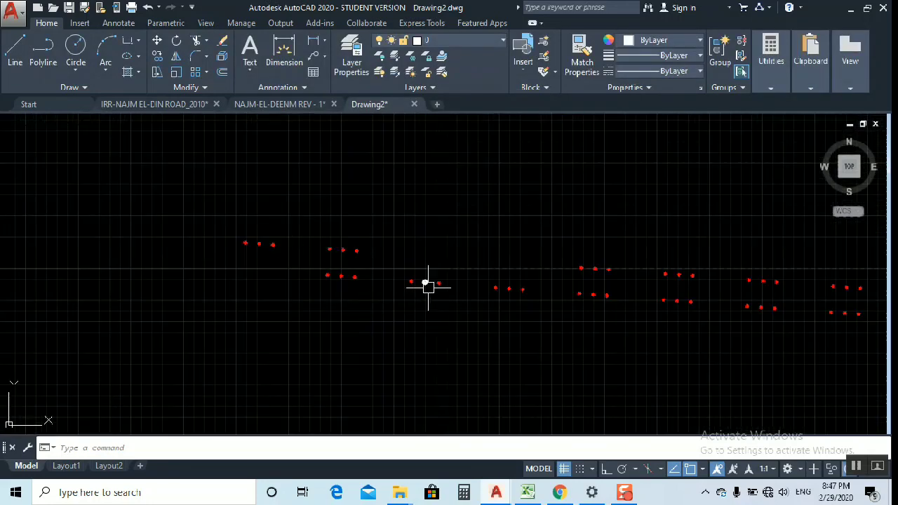
{"action": "middle_click_drag", "start_coordinate": [552, 307], "coordinate": [451, 316]}
{"action": "scroll", "coordinate": [468, 309], "scroll_direction": "down", "scroll_amount": 2}
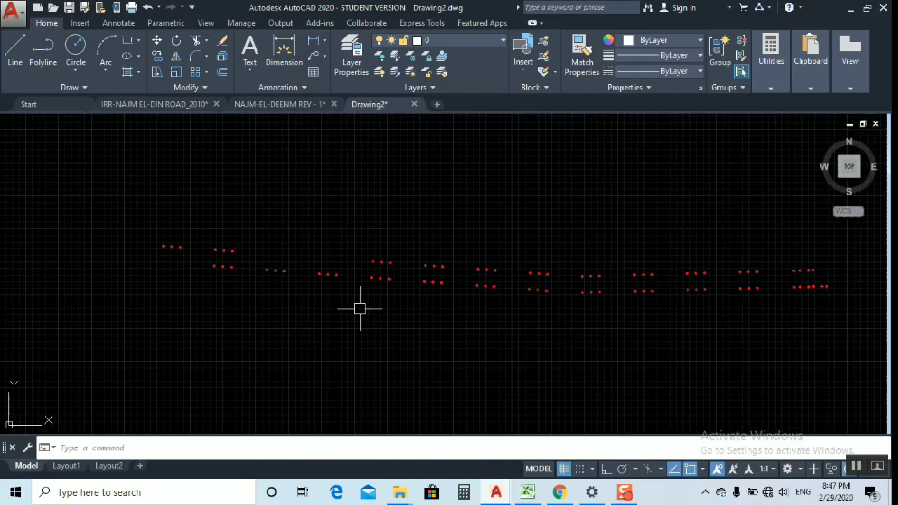
{"action": "scroll", "coordinate": [206, 263], "scroll_direction": "up", "scroll_amount": 2}
{"action": "scroll", "coordinate": [243, 226], "scroll_direction": "up", "scroll_amount": 2}
{"action": "scroll", "coordinate": [202, 271], "scroll_direction": "up", "scroll_amount": 2}
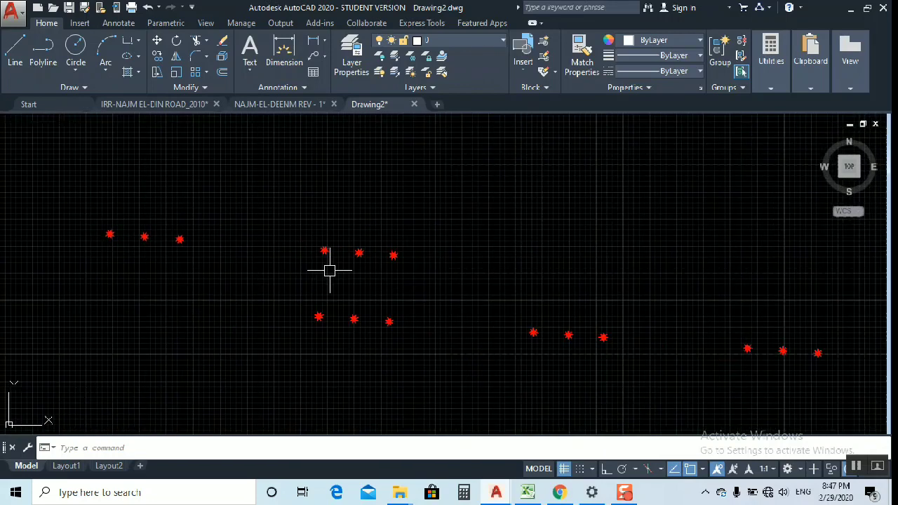
{"action": "scroll", "coordinate": [327, 267], "scroll_direction": "up", "scroll_amount": 2}
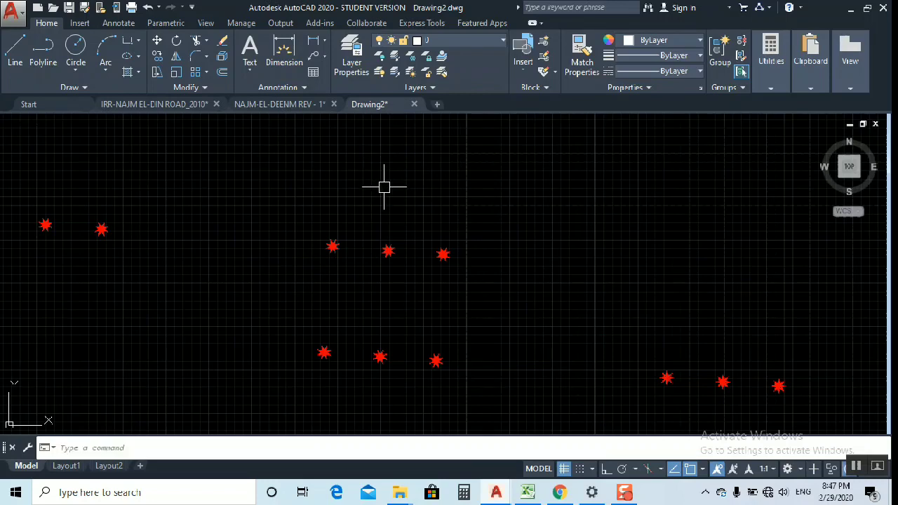
{"action": "left_click", "coordinate": [470, 169]}
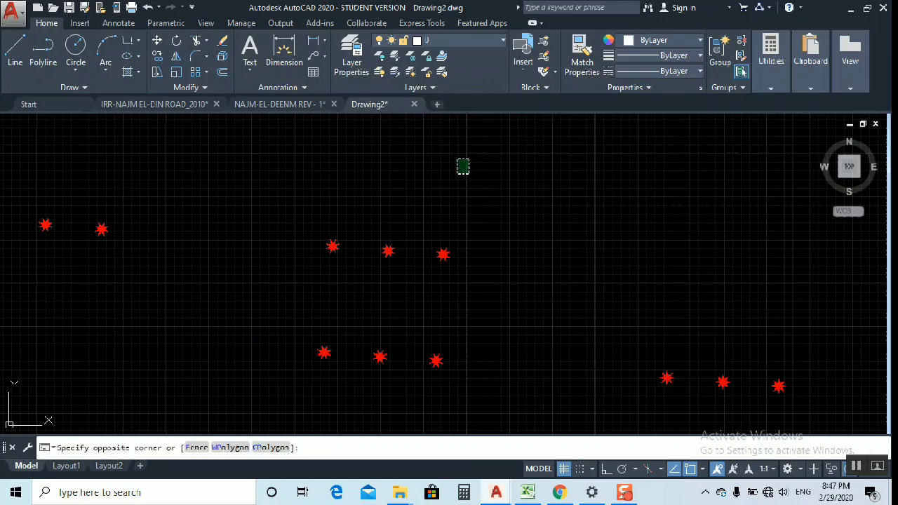
{"action": "left_click", "coordinate": [449, 186]}
{"action": "scroll", "coordinate": [393, 252], "scroll_direction": "down", "scroll_amount": 2}
{"action": "scroll", "coordinate": [367, 265], "scroll_direction": "up", "scroll_amount": 1}
{"action": "middle_click_drag", "start_coordinate": [453, 260], "coordinate": [439, 273]}
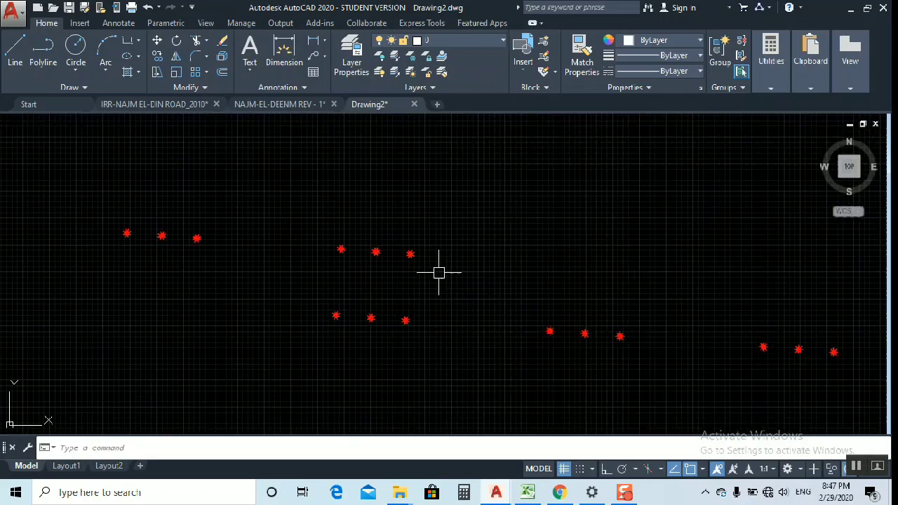
In the NAJM-EL-DEENM REV road plan, draw a line below the trees
{"action": "left_click", "coordinate": [277, 105]}
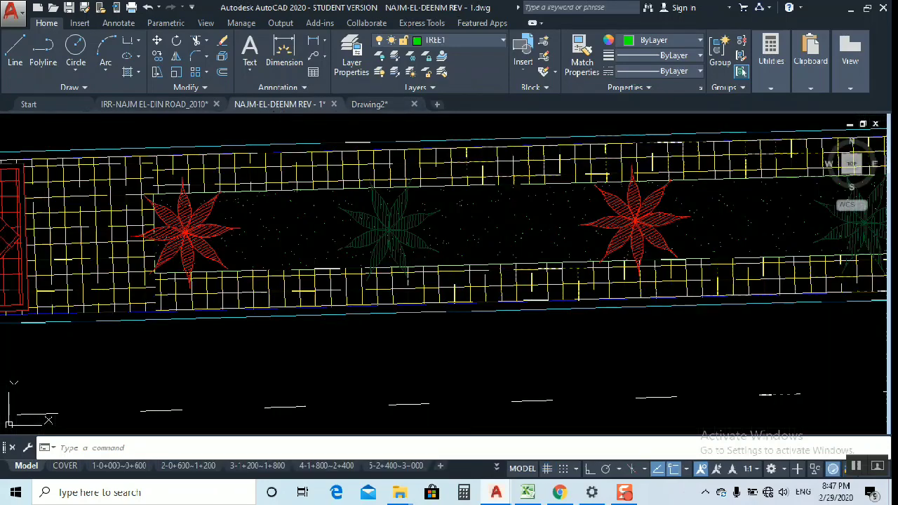
{"action": "scroll", "coordinate": [421, 293], "scroll_direction": "up", "scroll_amount": 2}
{"action": "middle_click_drag", "start_coordinate": [421, 292], "coordinate": [396, 262]}
{"action": "type", "text": "l"}
{"action": "key", "text": "Return"}
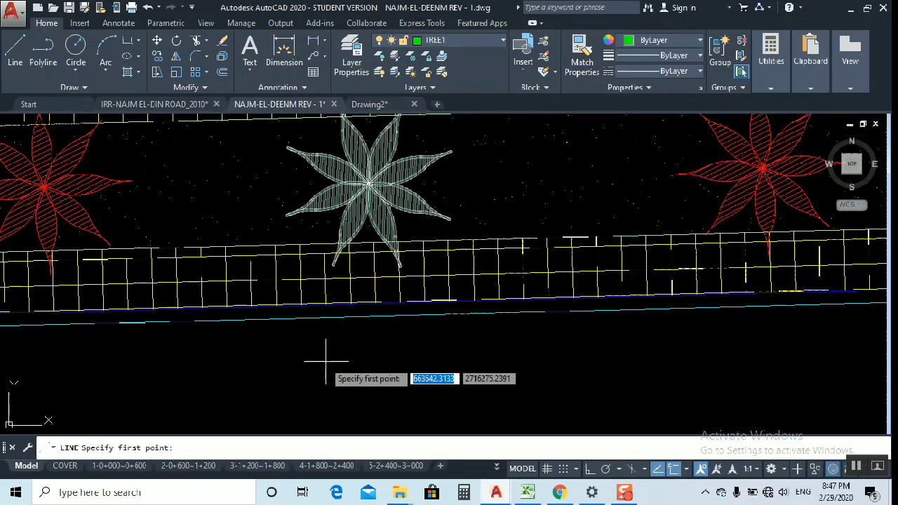
{"action": "left_click", "coordinate": [324, 361]}
{"action": "left_click", "coordinate": [495, 359]}
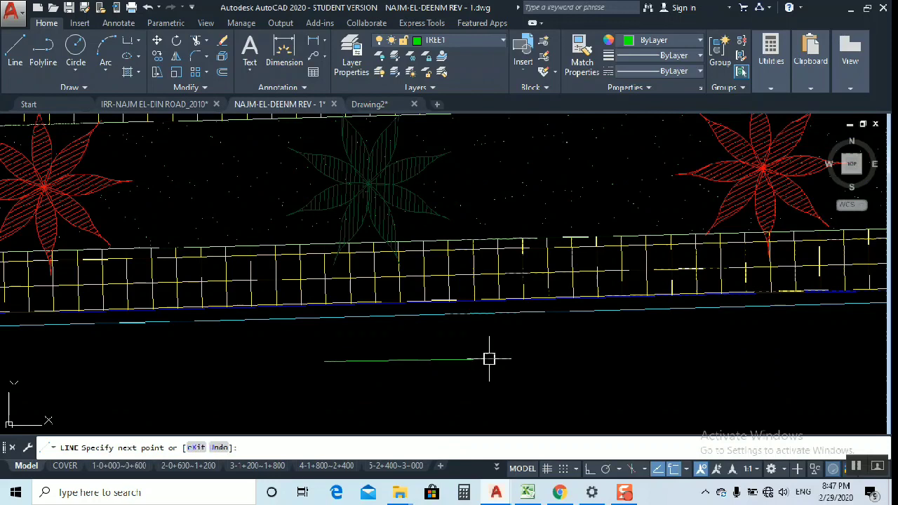
{"action": "key", "text": "Return"}
Match the line's properties to the green tree block
{"action": "type", "text": "m"}
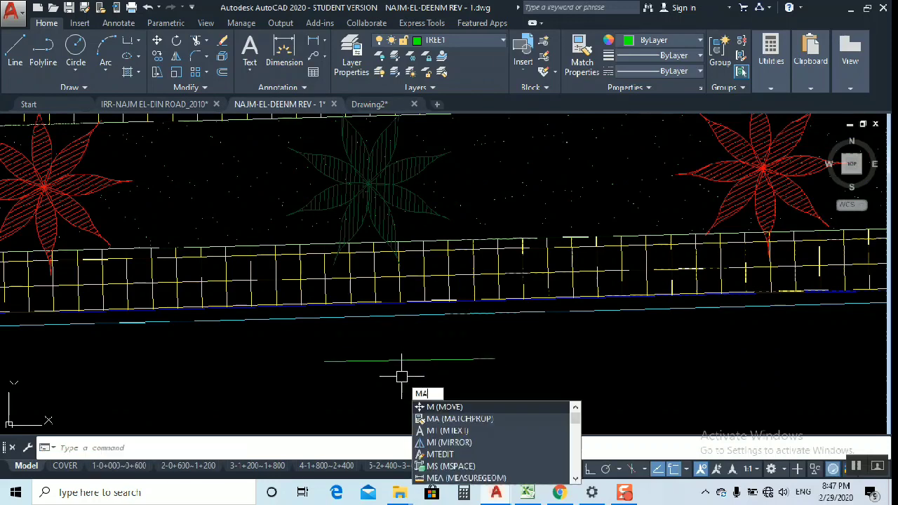
{"action": "key", "text": "Return"}
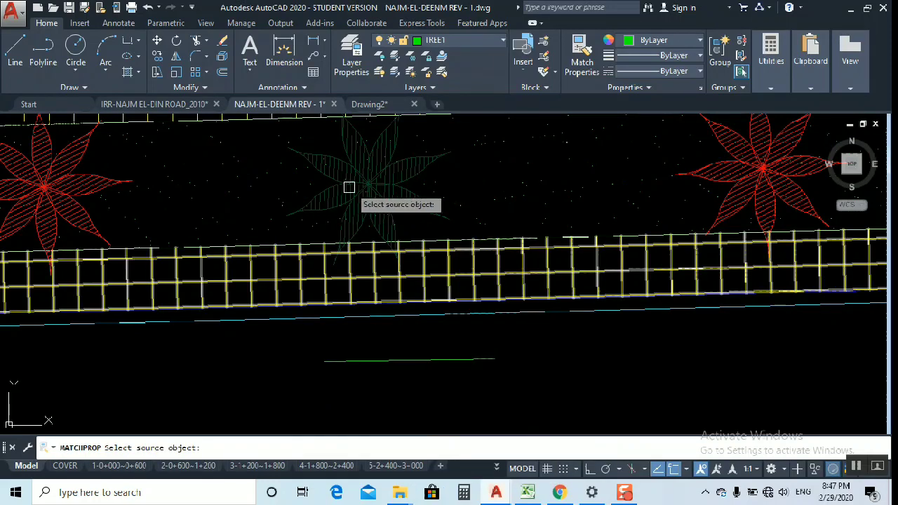
{"action": "left_click", "coordinate": [368, 183]}
{"action": "left_click", "coordinate": [365, 361]}
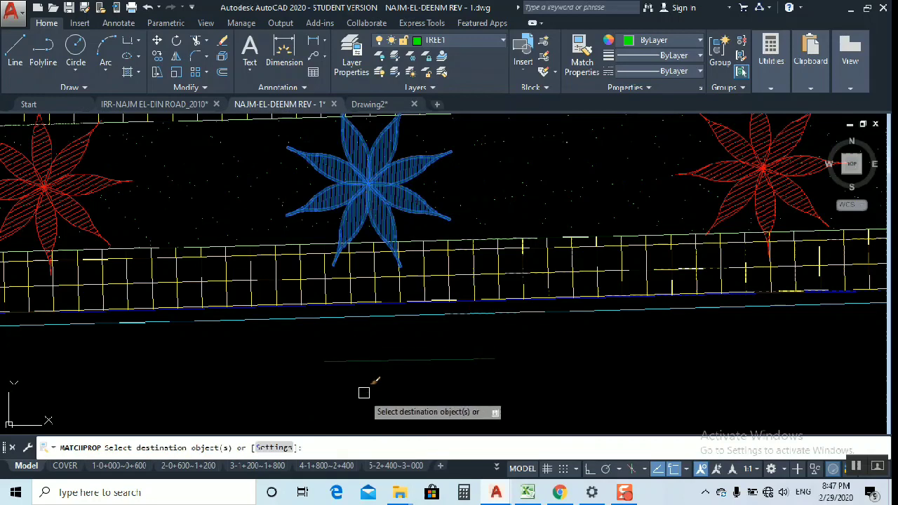
{"action": "key", "text": "Return"}
Select the new line and paste it into Drawing2
{"action": "left_click", "coordinate": [425, 383]}
{"action": "left_click", "coordinate": [383, 347]}
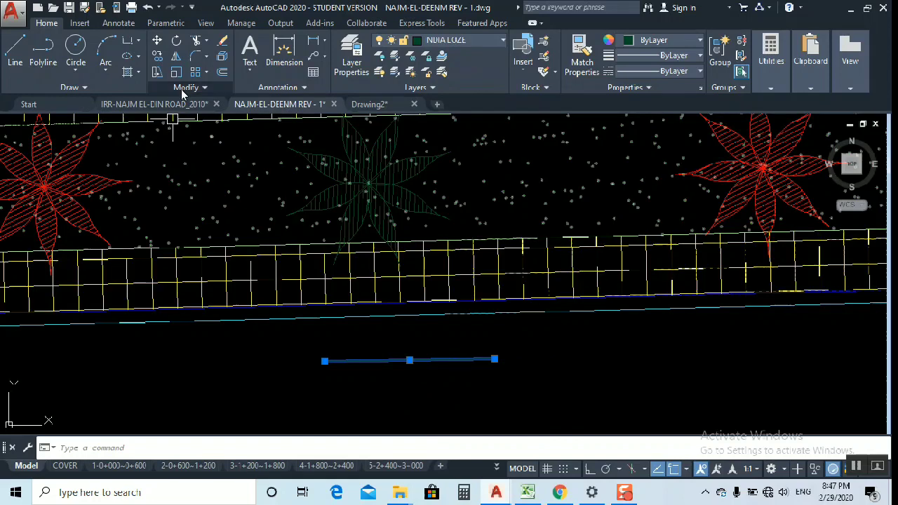
{"action": "left_click", "coordinate": [363, 106]}
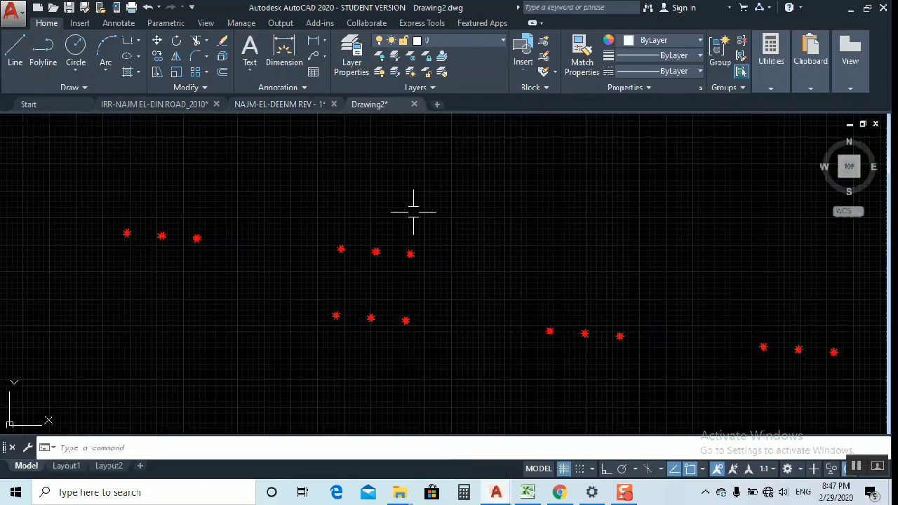
{"action": "key", "text": "ctrl+v"}
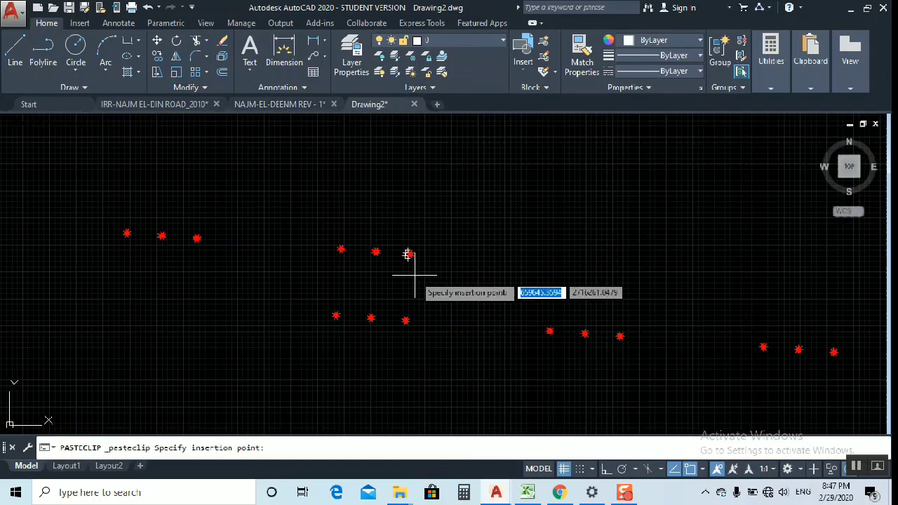
Zoom to a star tree in Drawing2 and open its block for editing
{"action": "scroll", "coordinate": [414, 273], "scroll_direction": "up", "scroll_amount": 5}
{"action": "scroll", "coordinate": [366, 304], "scroll_direction": "up", "scroll_amount": 2}
{"action": "scroll", "coordinate": [429, 286], "scroll_direction": "down", "scroll_amount": 2}
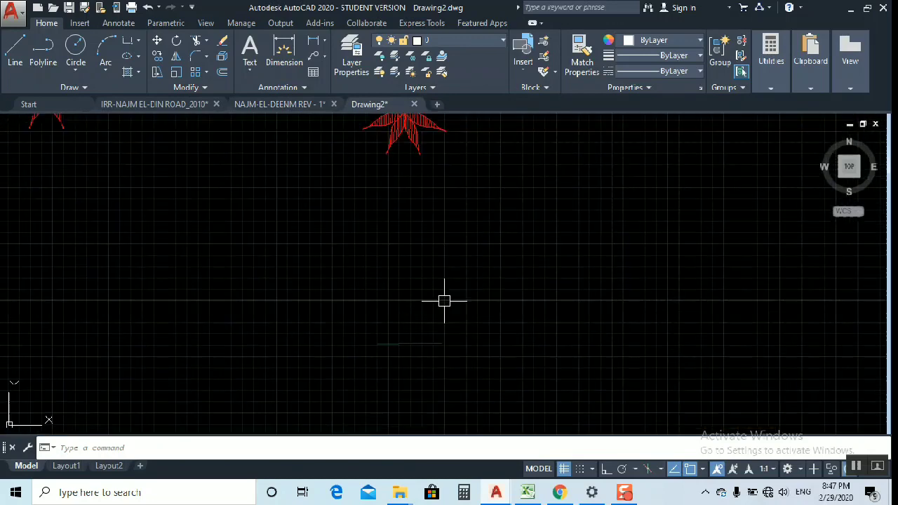
{"action": "scroll", "coordinate": [445, 299], "scroll_direction": "down", "scroll_amount": 3}
{"action": "scroll", "coordinate": [395, 249], "scroll_direction": "down", "scroll_amount": 1}
{"action": "scroll", "coordinate": [390, 257], "scroll_direction": "down", "scroll_amount": 2}
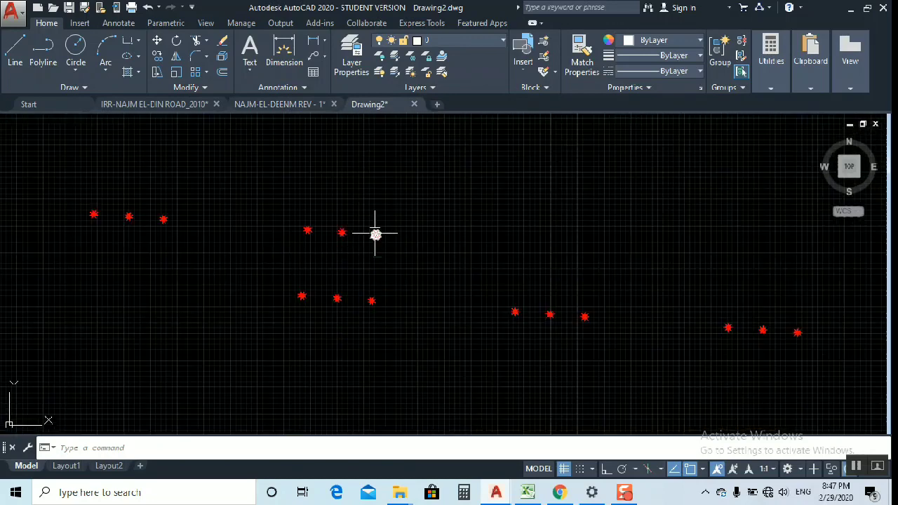
{"action": "double_click", "coordinate": [375, 234]}
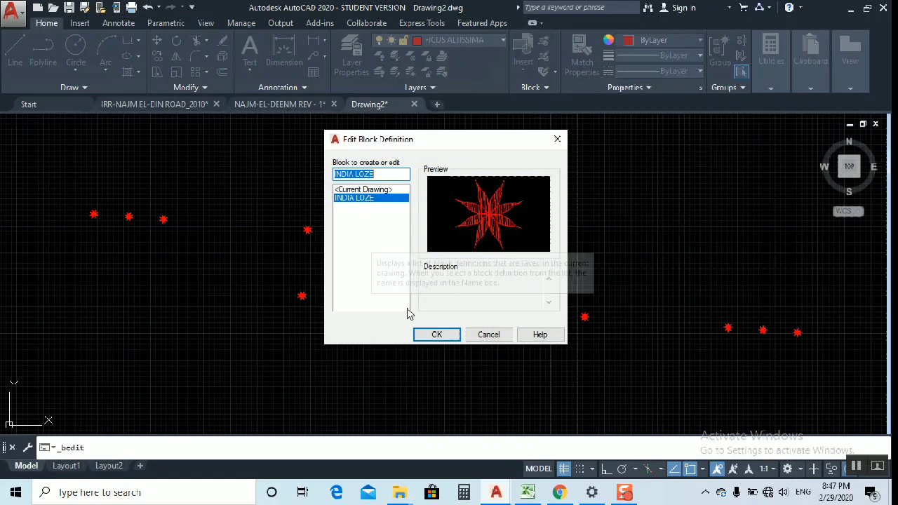
Enter the Block Editor for INDIA LOZE and restore the drawing and layer tools
{"action": "left_click", "coordinate": [433, 335]}
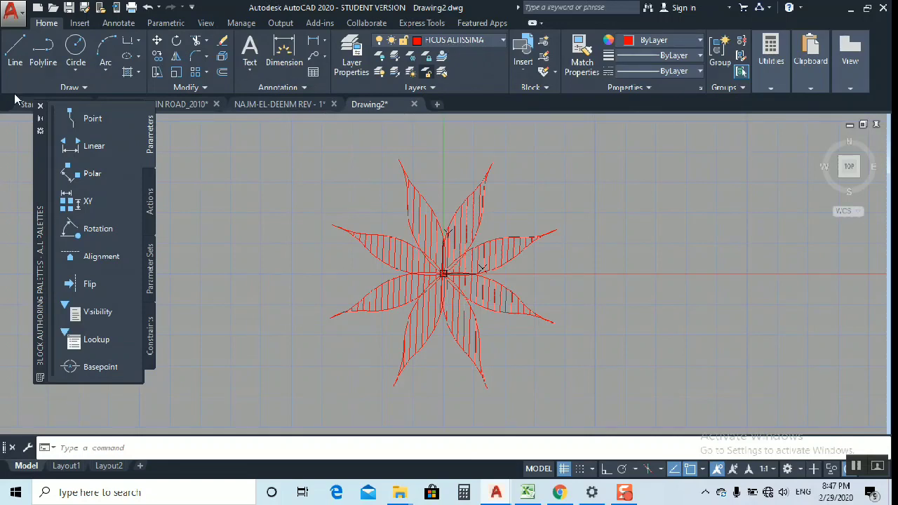
{"action": "left_click", "coordinate": [40, 105]}
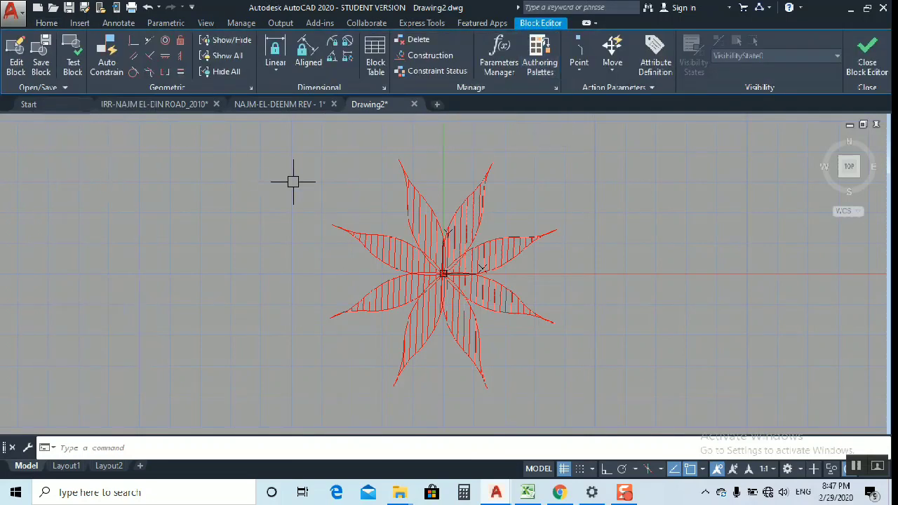
{"action": "left_click", "coordinate": [47, 24]}
Put the star's lines and flower hatch on the INDIA LOZE layer and close the editor
{"action": "left_click", "coordinate": [281, 137]}
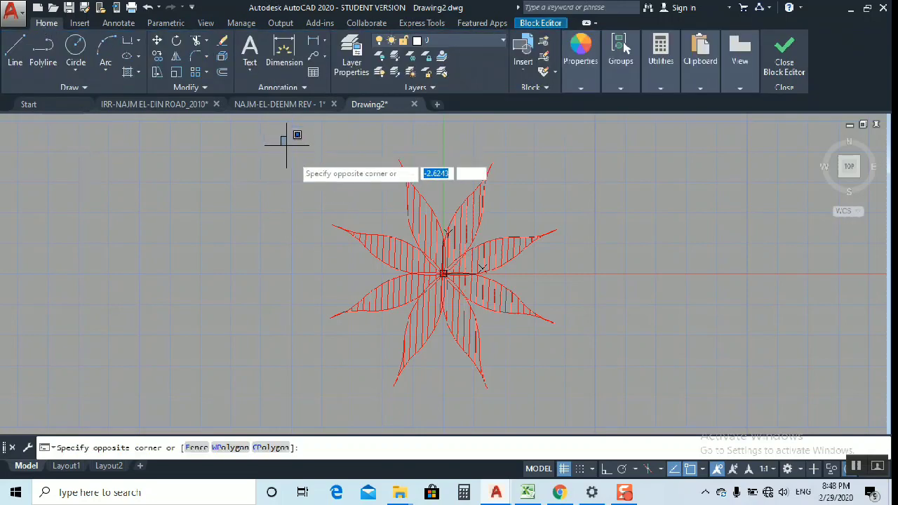
{"action": "left_click", "coordinate": [587, 414]}
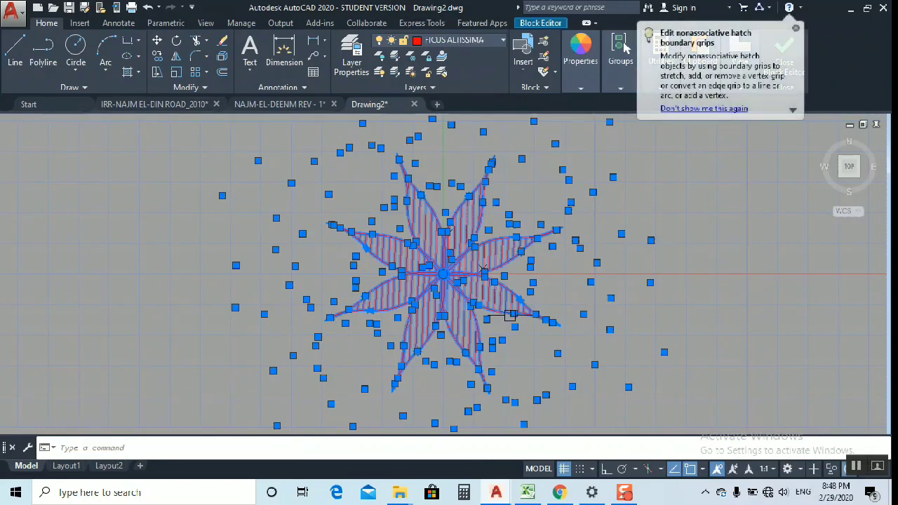
{"action": "scroll", "coordinate": [484, 268], "scroll_direction": "down", "scroll_amount": 2}
{"action": "scroll", "coordinate": [449, 260], "scroll_direction": "up", "scroll_amount": 1}
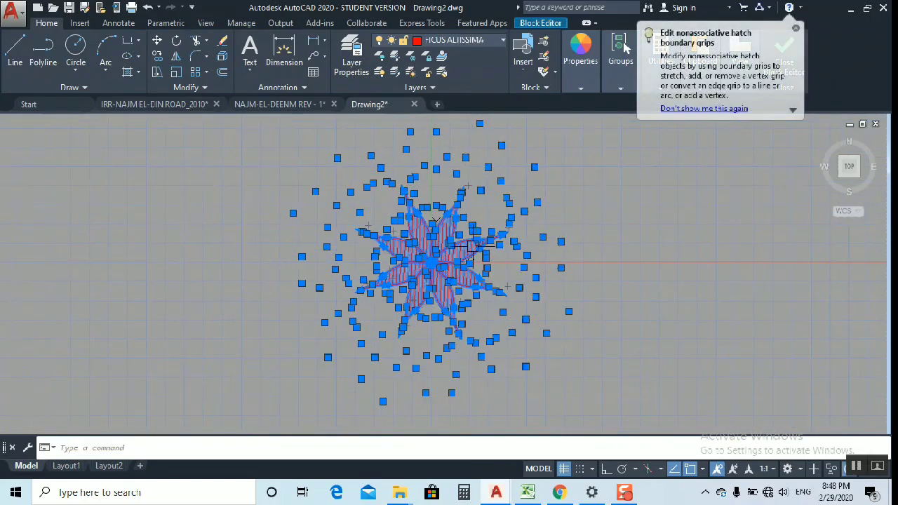
{"action": "left_click", "coordinate": [498, 43]}
{"action": "left_click", "coordinate": [456, 79]}
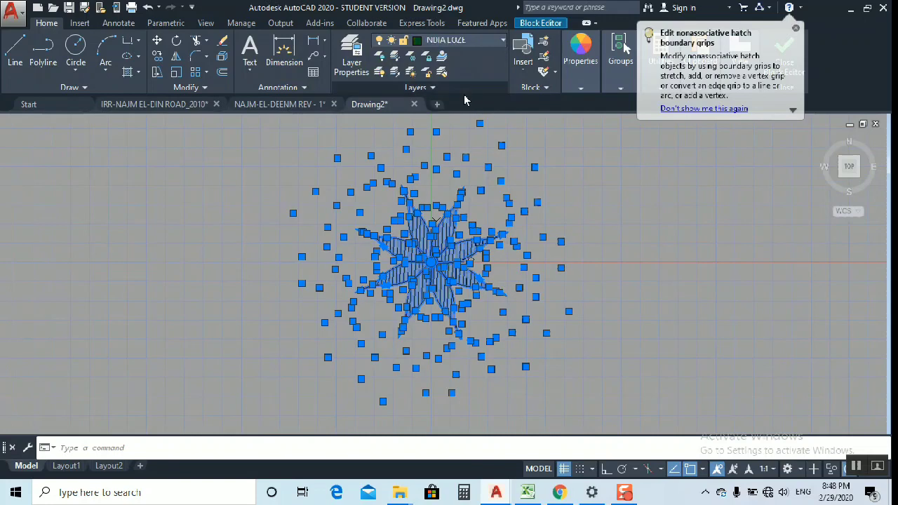
{"action": "key", "text": "Escape"}
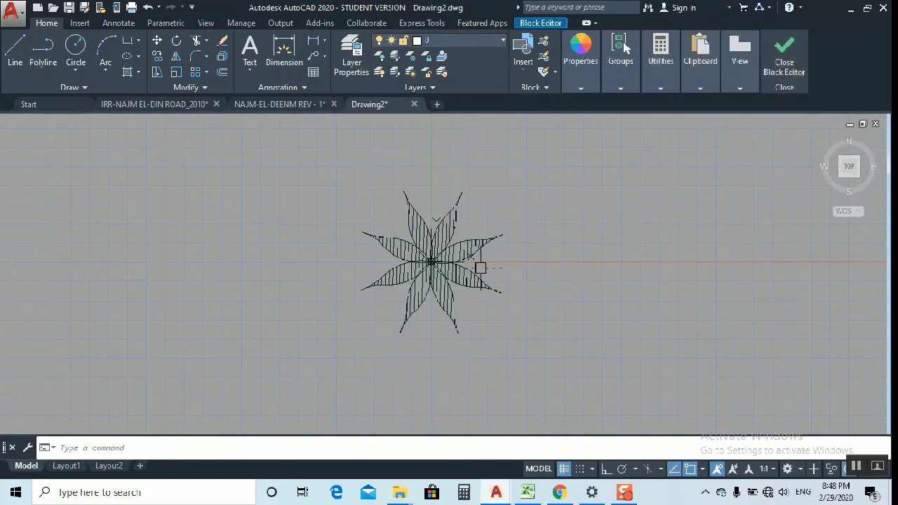
{"action": "mouse_move", "coordinate": [739, 61]}
{"action": "left_click", "coordinate": [785, 63]}
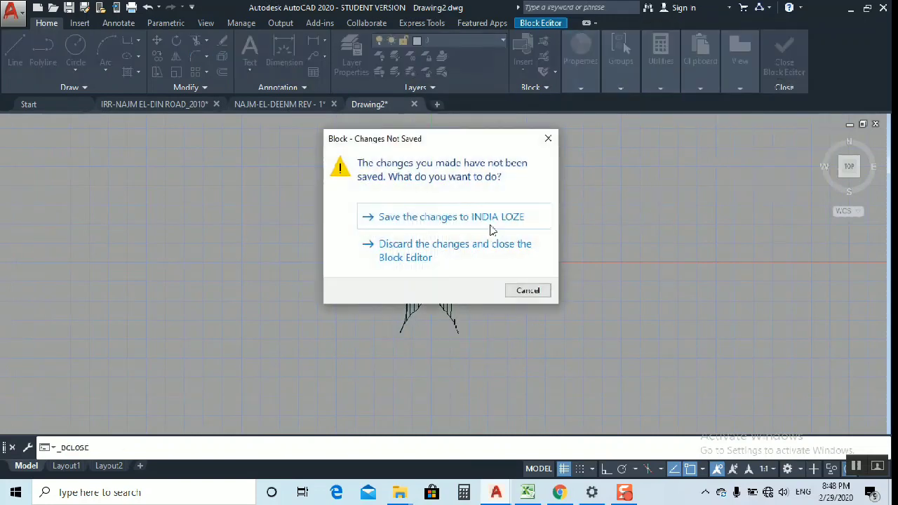
Save the changes to INDIA LOZE and dismiss a further block editing prompt
{"action": "left_click", "coordinate": [416, 218]}
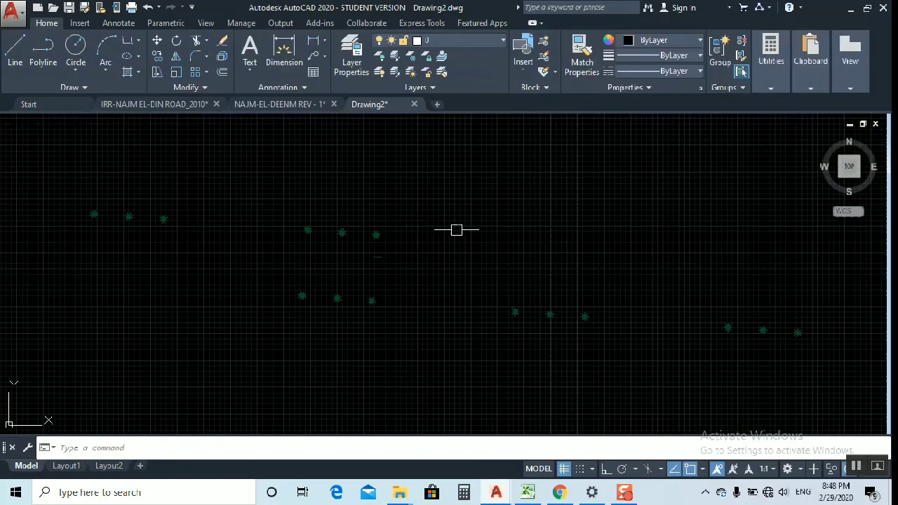
{"action": "scroll", "coordinate": [541, 250], "scroll_direction": "up", "scroll_amount": 3}
{"action": "scroll", "coordinate": [541, 250], "scroll_direction": "up", "scroll_amount": 3}
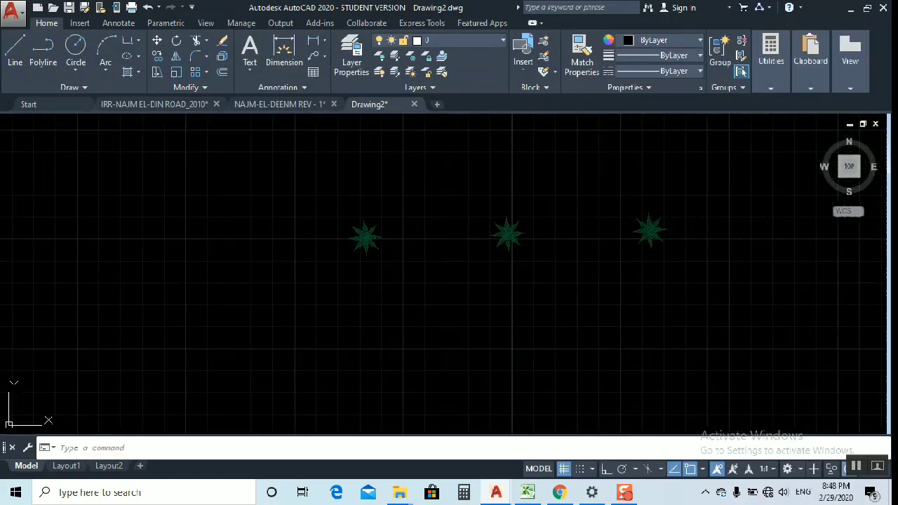
{"action": "middle_click_drag", "start_coordinate": [635, 254], "coordinate": [398, 322]}
{"action": "scroll", "coordinate": [398, 322], "scroll_direction": "down", "scroll_amount": 5}
{"action": "scroll", "coordinate": [344, 293], "scroll_direction": "up", "scroll_amount": 5}
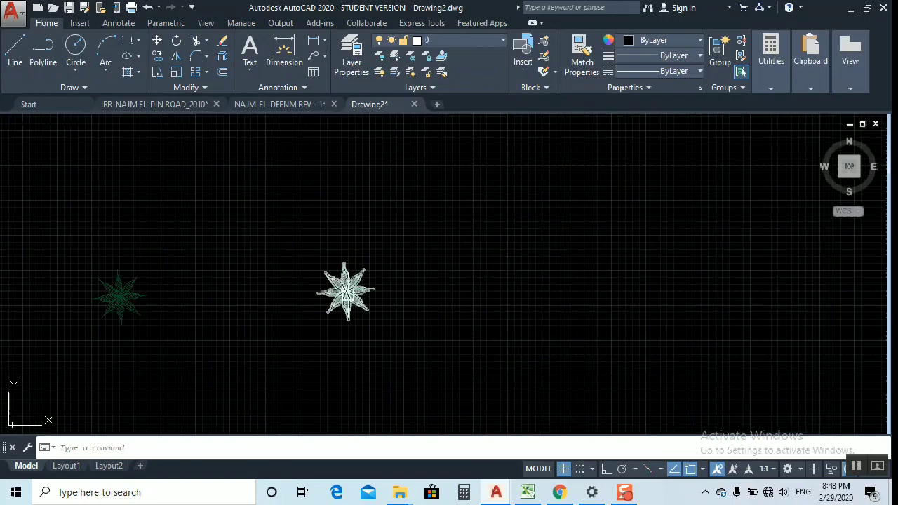
{"action": "double_click", "coordinate": [345, 292]}
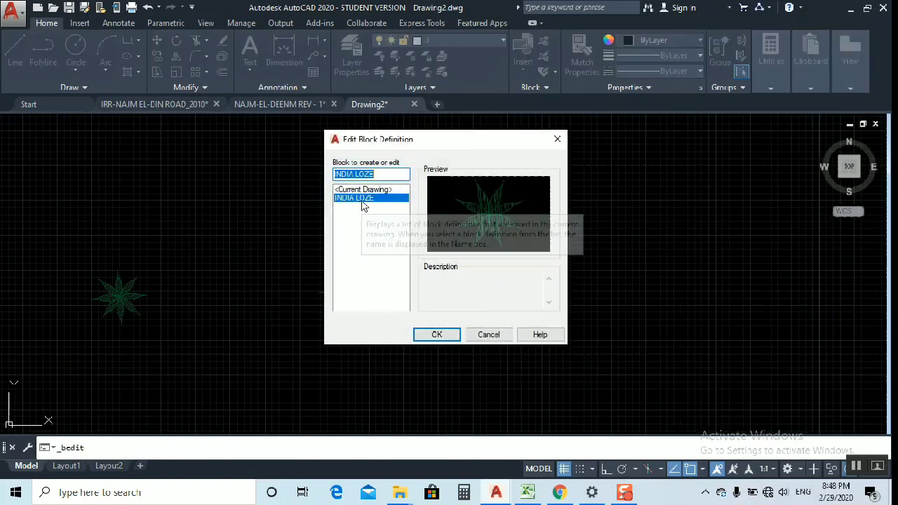
{"action": "key", "text": "Return"}
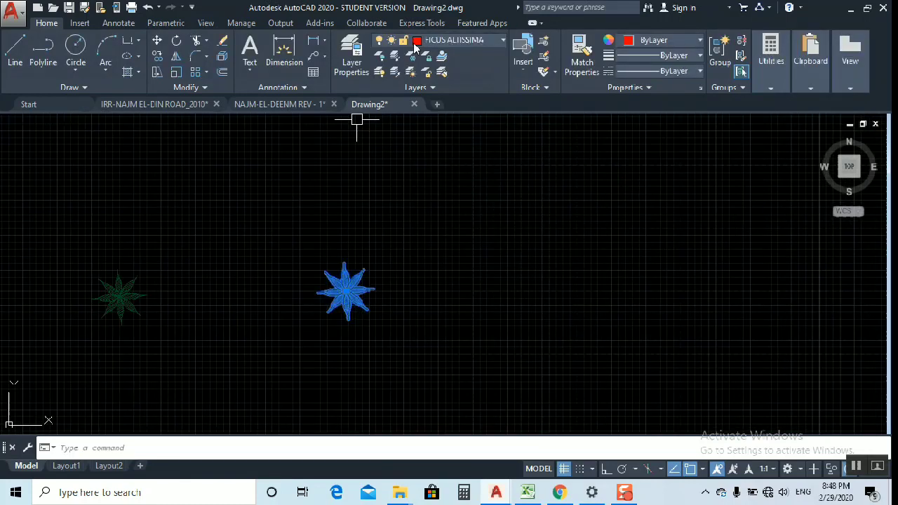
{"action": "key", "text": "Escape"}
Window-select the row of road trees and set them to layer INDIA LOZE, colour ByLayer
{"action": "scroll", "coordinate": [432, 227], "scroll_direction": "down", "scroll_amount": 5}
{"action": "scroll", "coordinate": [457, 241], "scroll_direction": "down", "scroll_amount": 2}
{"action": "scroll", "coordinate": [415, 241], "scroll_direction": "down", "scroll_amount": 2}
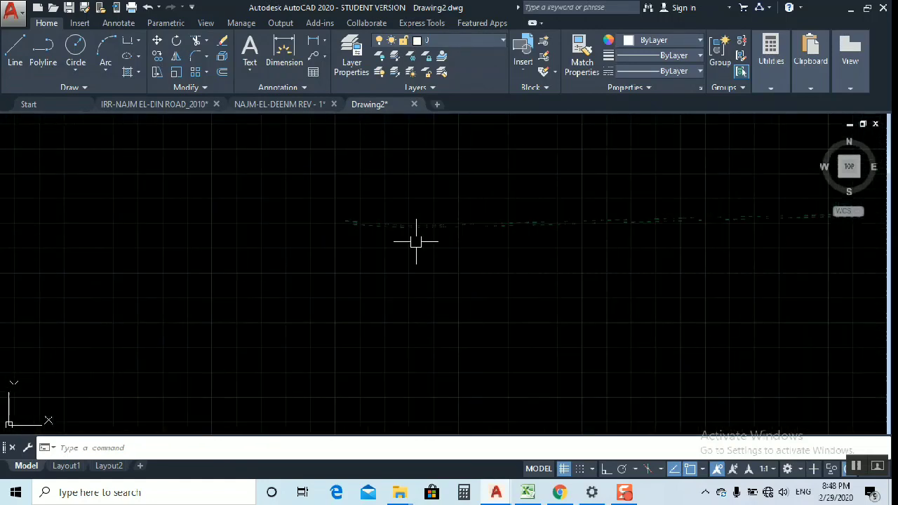
{"action": "scroll", "coordinate": [325, 251], "scroll_direction": "down", "scroll_amount": 2}
{"action": "left_click", "coordinate": [321, 214]}
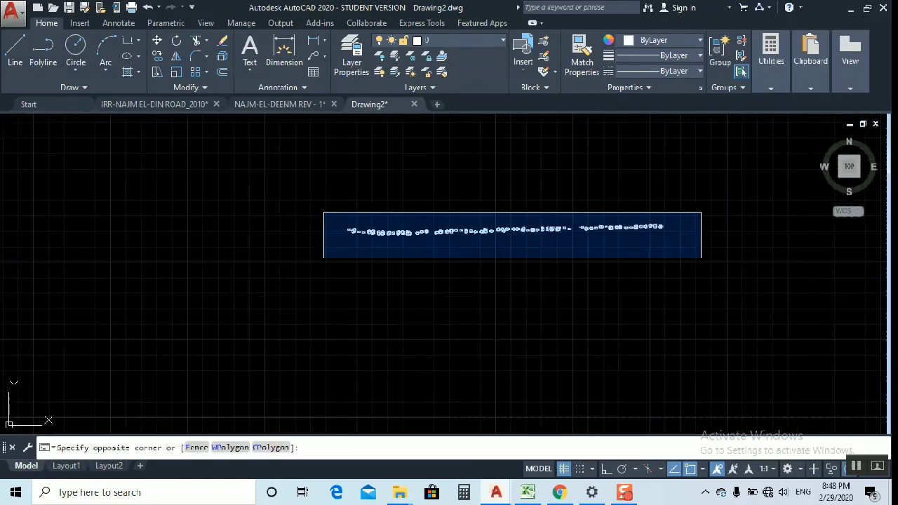
{"action": "left_click", "coordinate": [700, 256]}
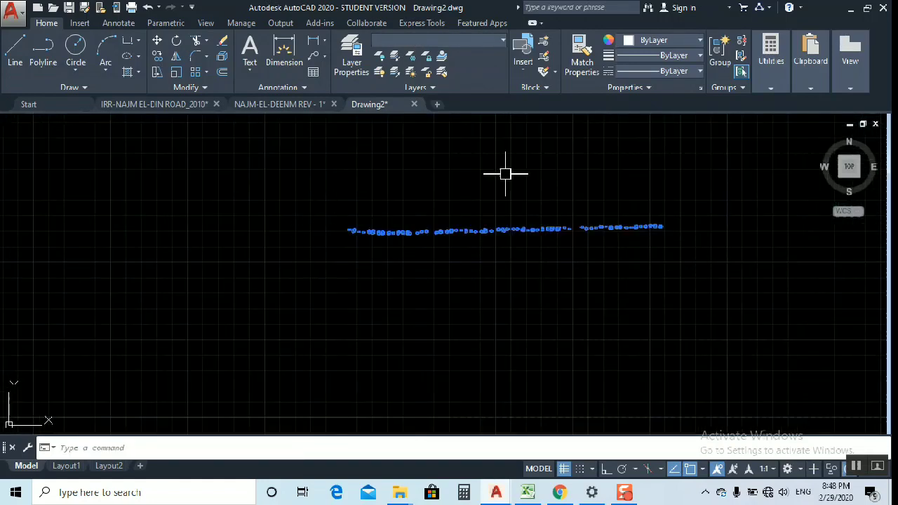
{"action": "left_click", "coordinate": [484, 41]}
{"action": "left_click", "coordinate": [465, 87]}
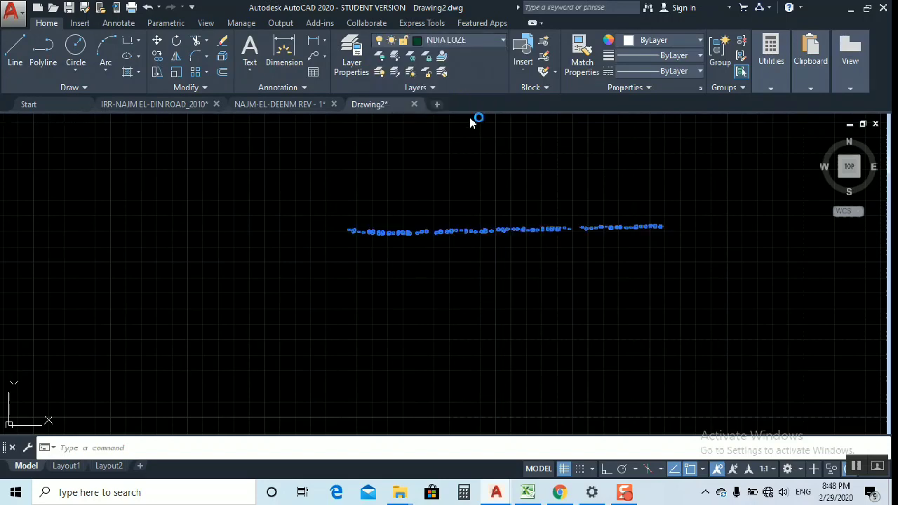
{"action": "left_click", "coordinate": [650, 42]}
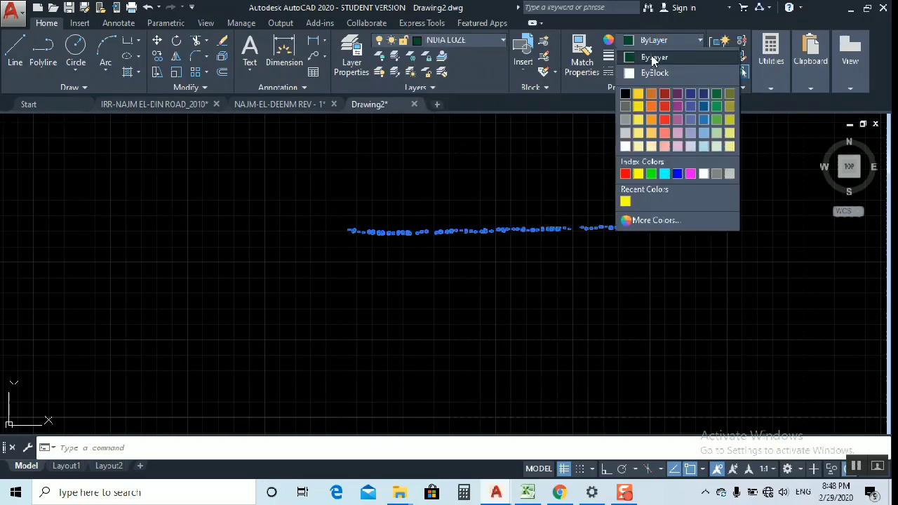
{"action": "left_click", "coordinate": [653, 56]}
{"action": "key", "text": "Escape"}
{"action": "scroll", "coordinate": [470, 230], "scroll_direction": "up", "scroll_amount": 4}
{"action": "scroll", "coordinate": [480, 221], "scroll_direction": "up", "scroll_amount": 4}
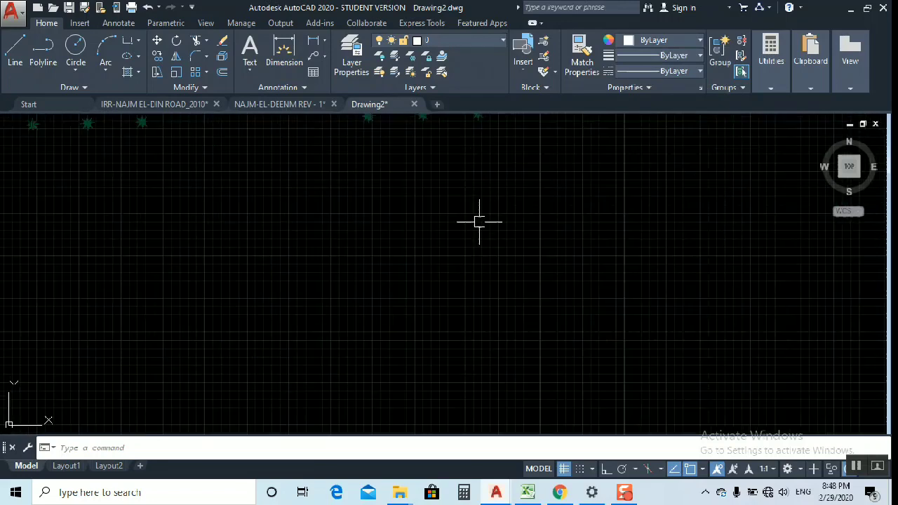
{"action": "scroll", "coordinate": [470, 239], "scroll_direction": "up", "scroll_amount": 2}
{"action": "double_click", "coordinate": [471, 235]}
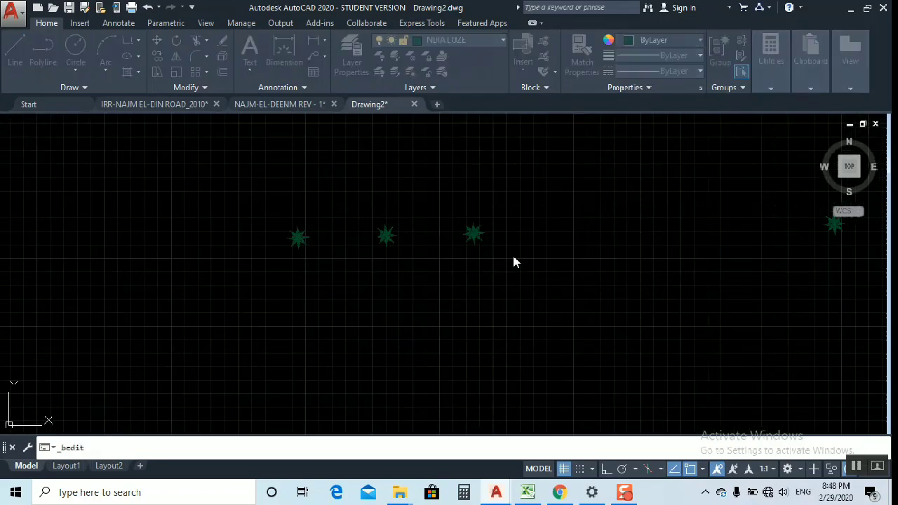
{"action": "left_click", "coordinate": [561, 143]}
{"action": "left_click", "coordinate": [472, 234]}
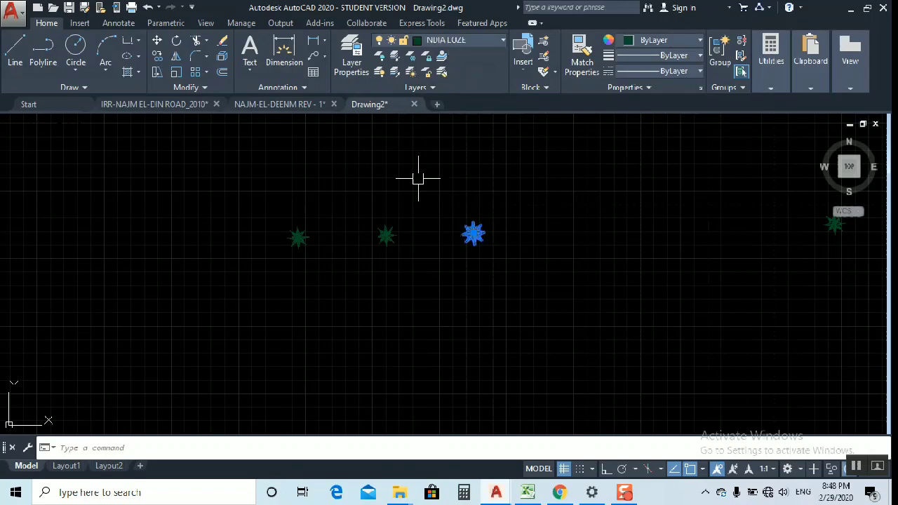
{"action": "key", "text": "Escape"}
{"action": "left_click", "coordinate": [533, 217]}
{"action": "scroll", "coordinate": [592, 346], "scroll_direction": "down", "scroll_amount": 2}
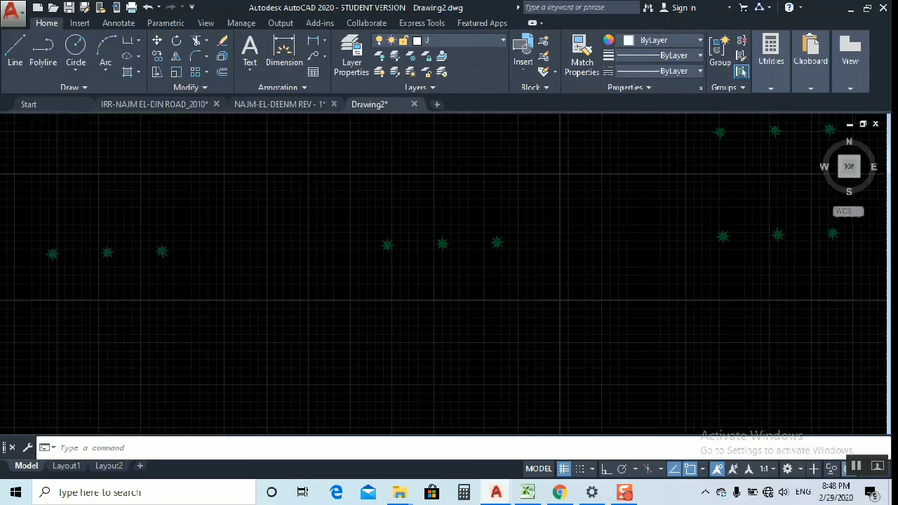
{"action": "scroll", "coordinate": [592, 346], "scroll_direction": "down", "scroll_amount": 2}
{"action": "scroll", "coordinate": [592, 346], "scroll_direction": "down", "scroll_amount": 2}
{"action": "scroll", "coordinate": [535, 276], "scroll_direction": "down", "scroll_amount": 1}
{"action": "scroll", "coordinate": [536, 277], "scroll_direction": "up", "scroll_amount": 2}
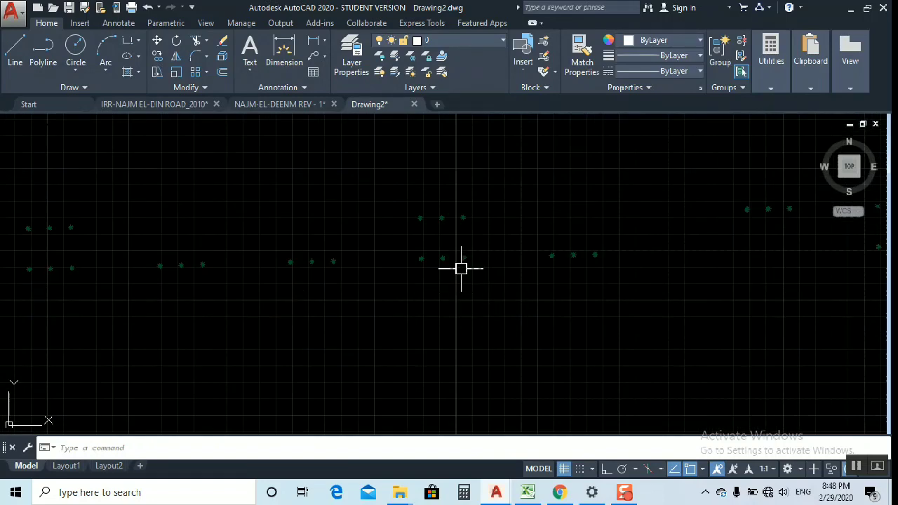
{"action": "scroll", "coordinate": [461, 269], "scroll_direction": "down", "scroll_amount": 2}
{"action": "middle_click_drag", "start_coordinate": [549, 299], "coordinate": [482, 301]}
{"action": "scroll", "coordinate": [546, 259], "scroll_direction": "down", "scroll_amount": 2}
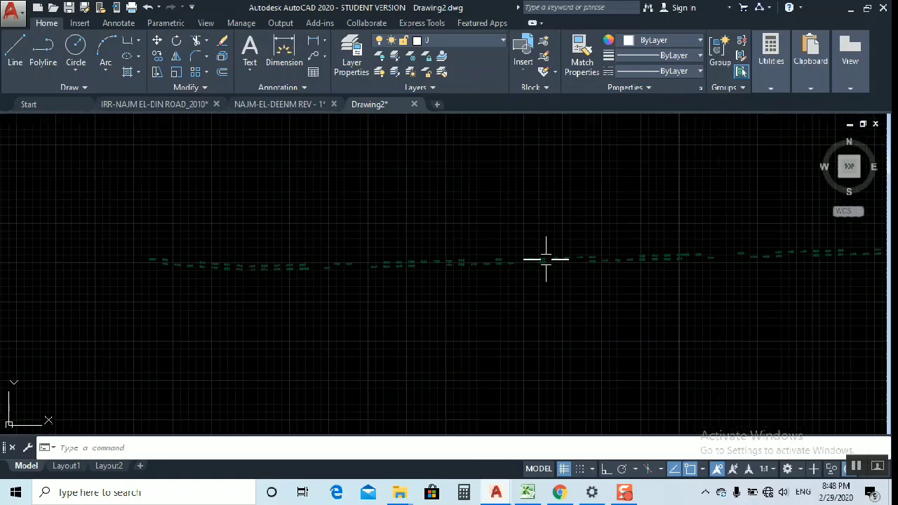
{"action": "scroll", "coordinate": [483, 273], "scroll_direction": "up", "scroll_amount": 1}
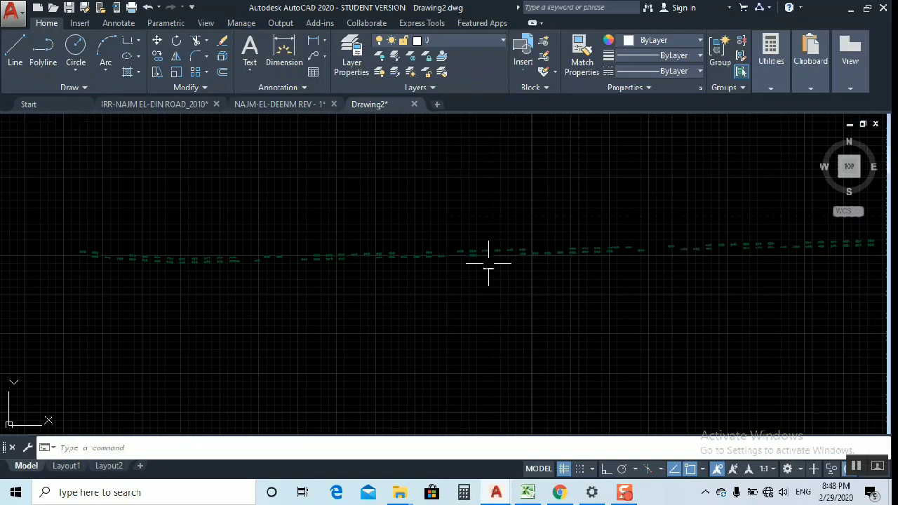
{"action": "scroll", "coordinate": [467, 260], "scroll_direction": "up", "scroll_amount": 1}
{"action": "scroll", "coordinate": [421, 271], "scroll_direction": "up", "scroll_amount": 1}
{"action": "scroll", "coordinate": [383, 279], "scroll_direction": "up", "scroll_amount": 1}
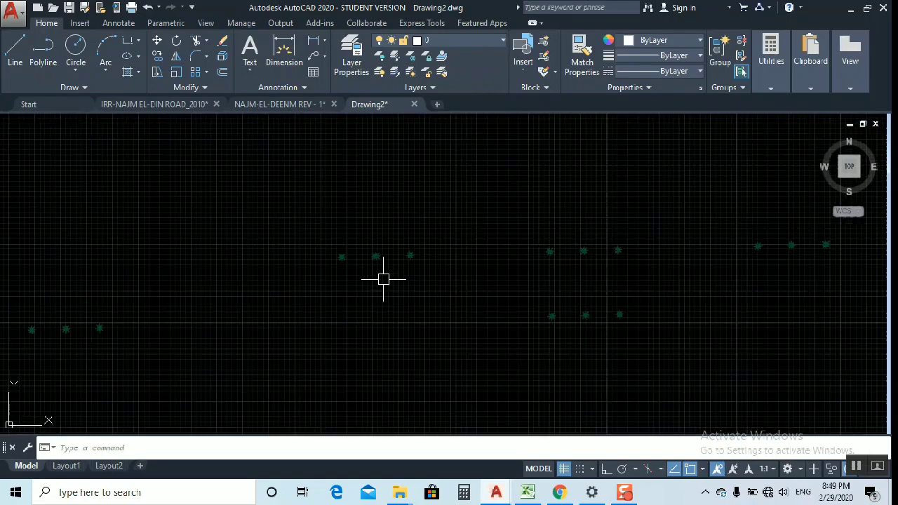
{"action": "scroll", "coordinate": [366, 279], "scroll_direction": "up", "scroll_amount": 2}
{"action": "middle_click_drag", "start_coordinate": [437, 292], "coordinate": [446, 337]}
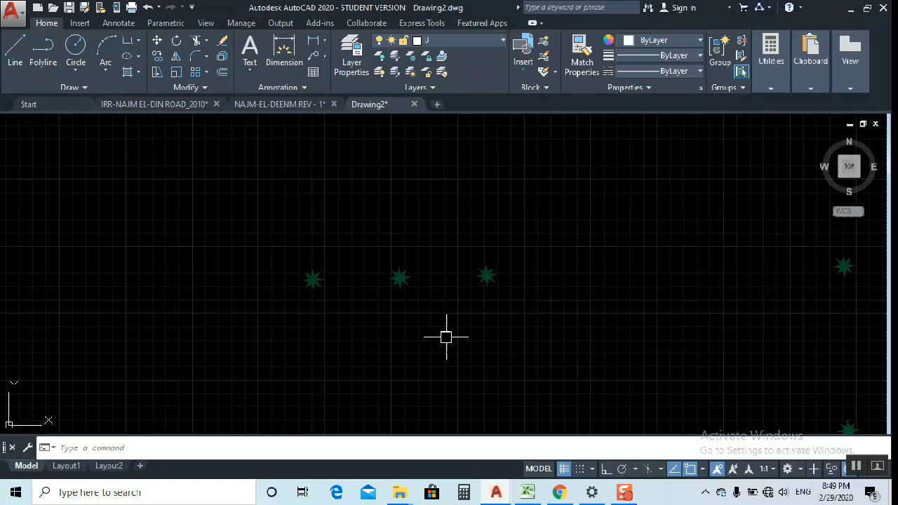